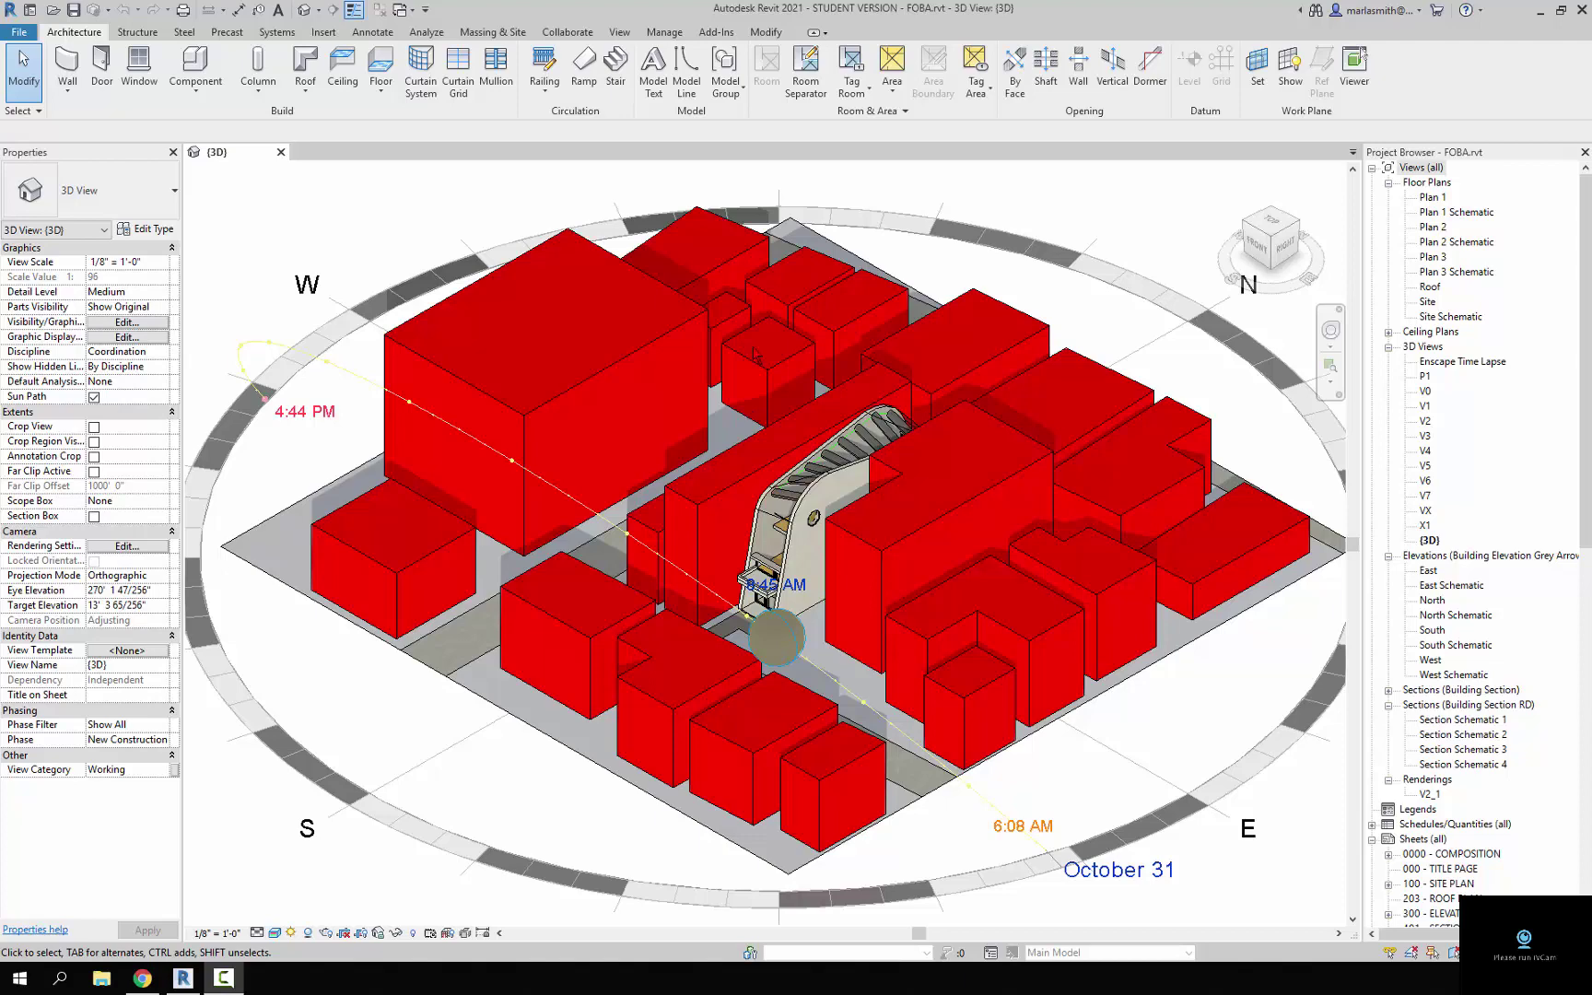
Duplicate the {3D} view and rename the copy '3D Clay'
{"action": "right_click", "coordinate": [1435, 548]}
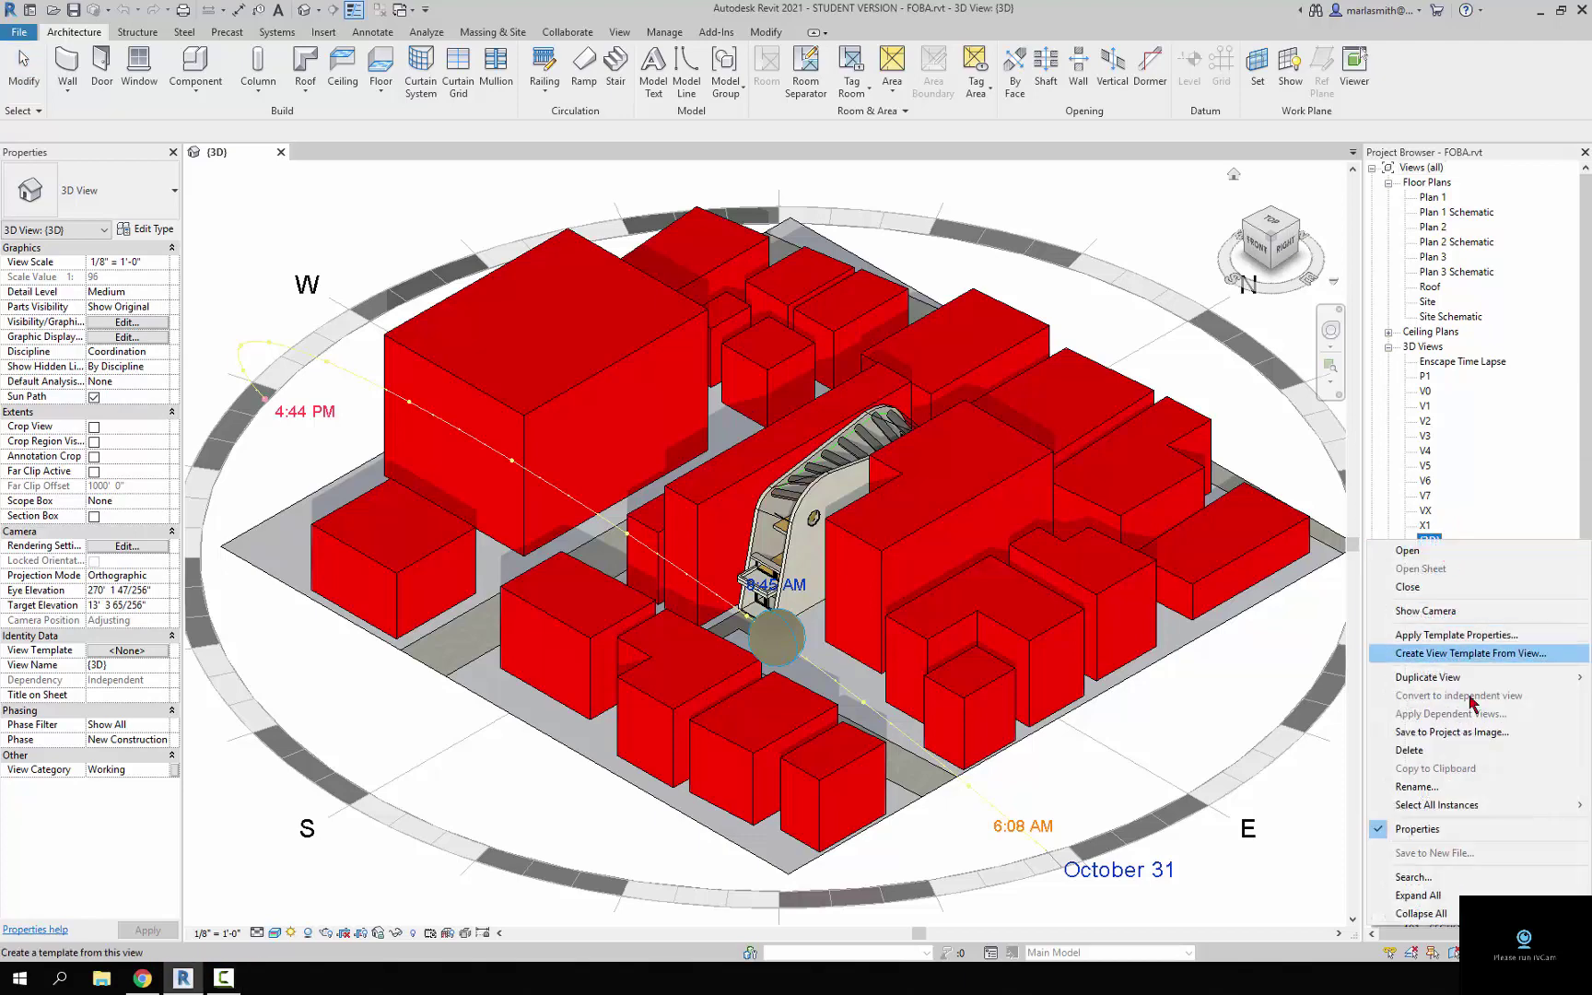
{"action": "mouse_move", "coordinate": [1483, 687]}
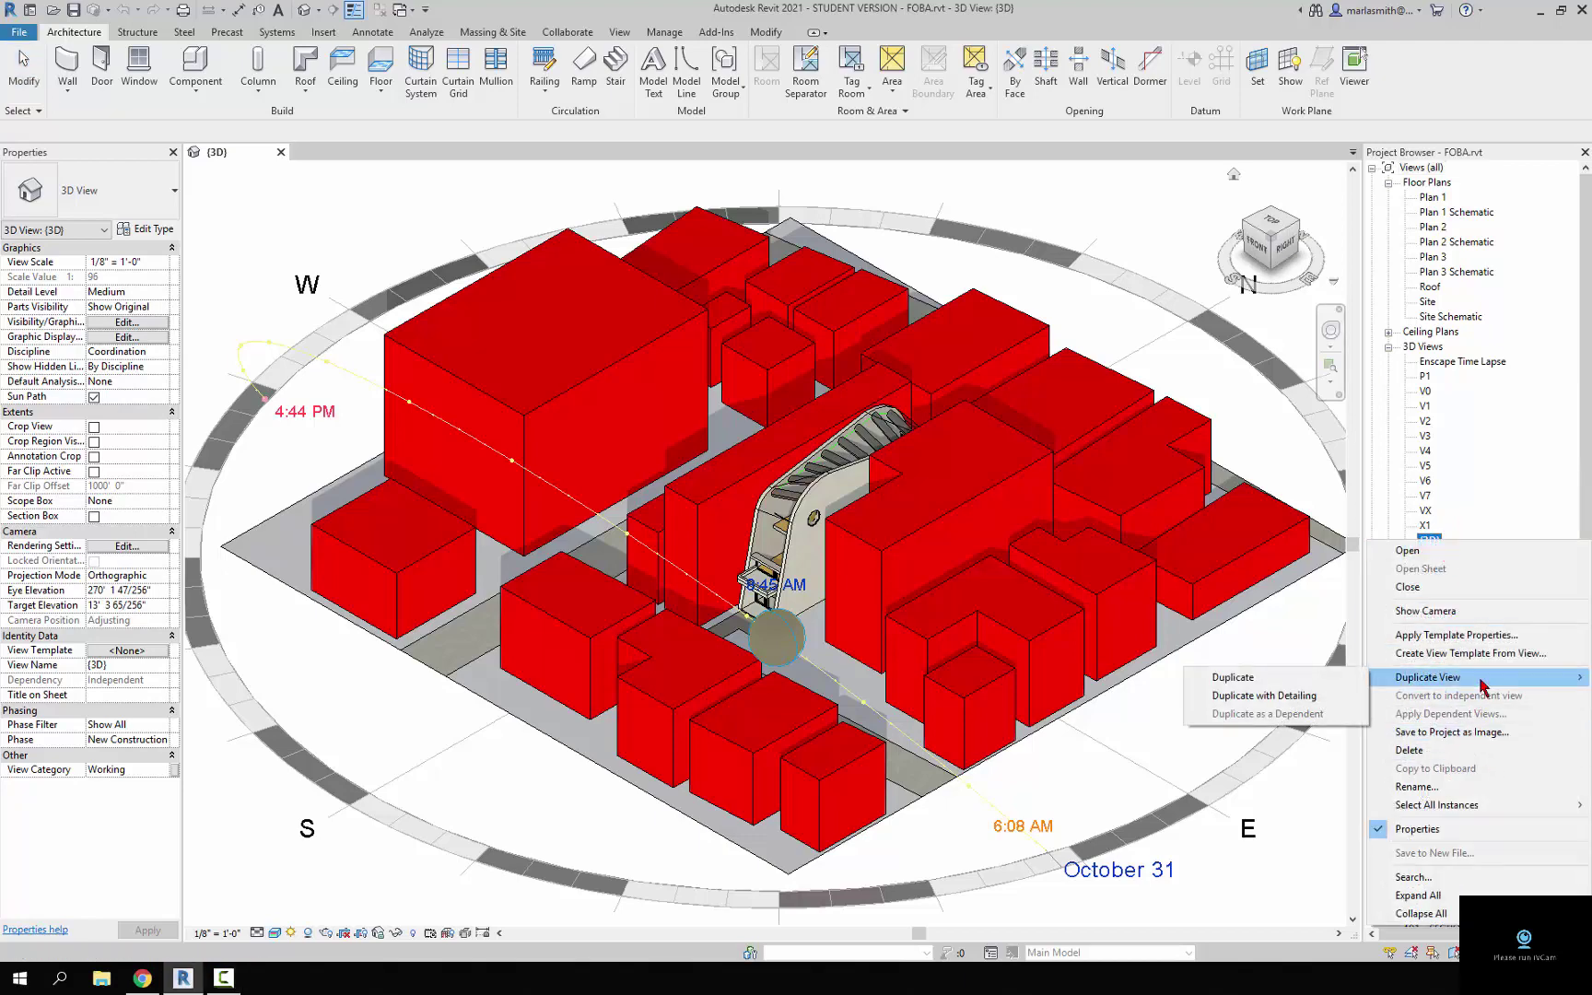
{"action": "left_click", "coordinate": [1295, 696]}
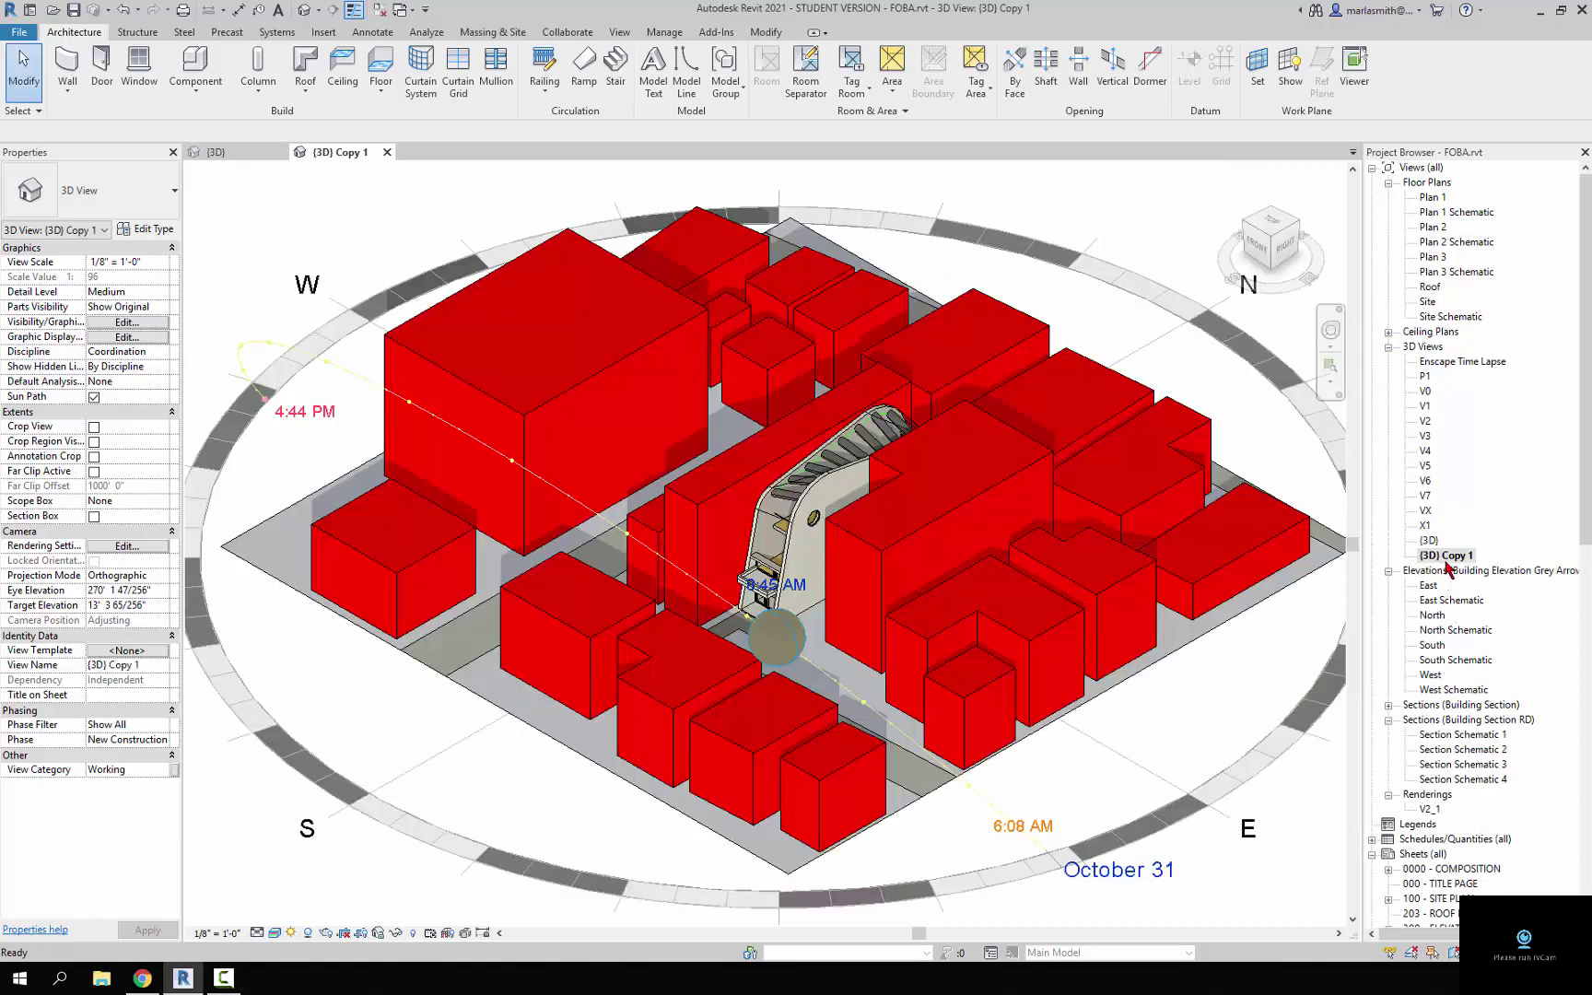
{"action": "right_click", "coordinate": [1449, 558]}
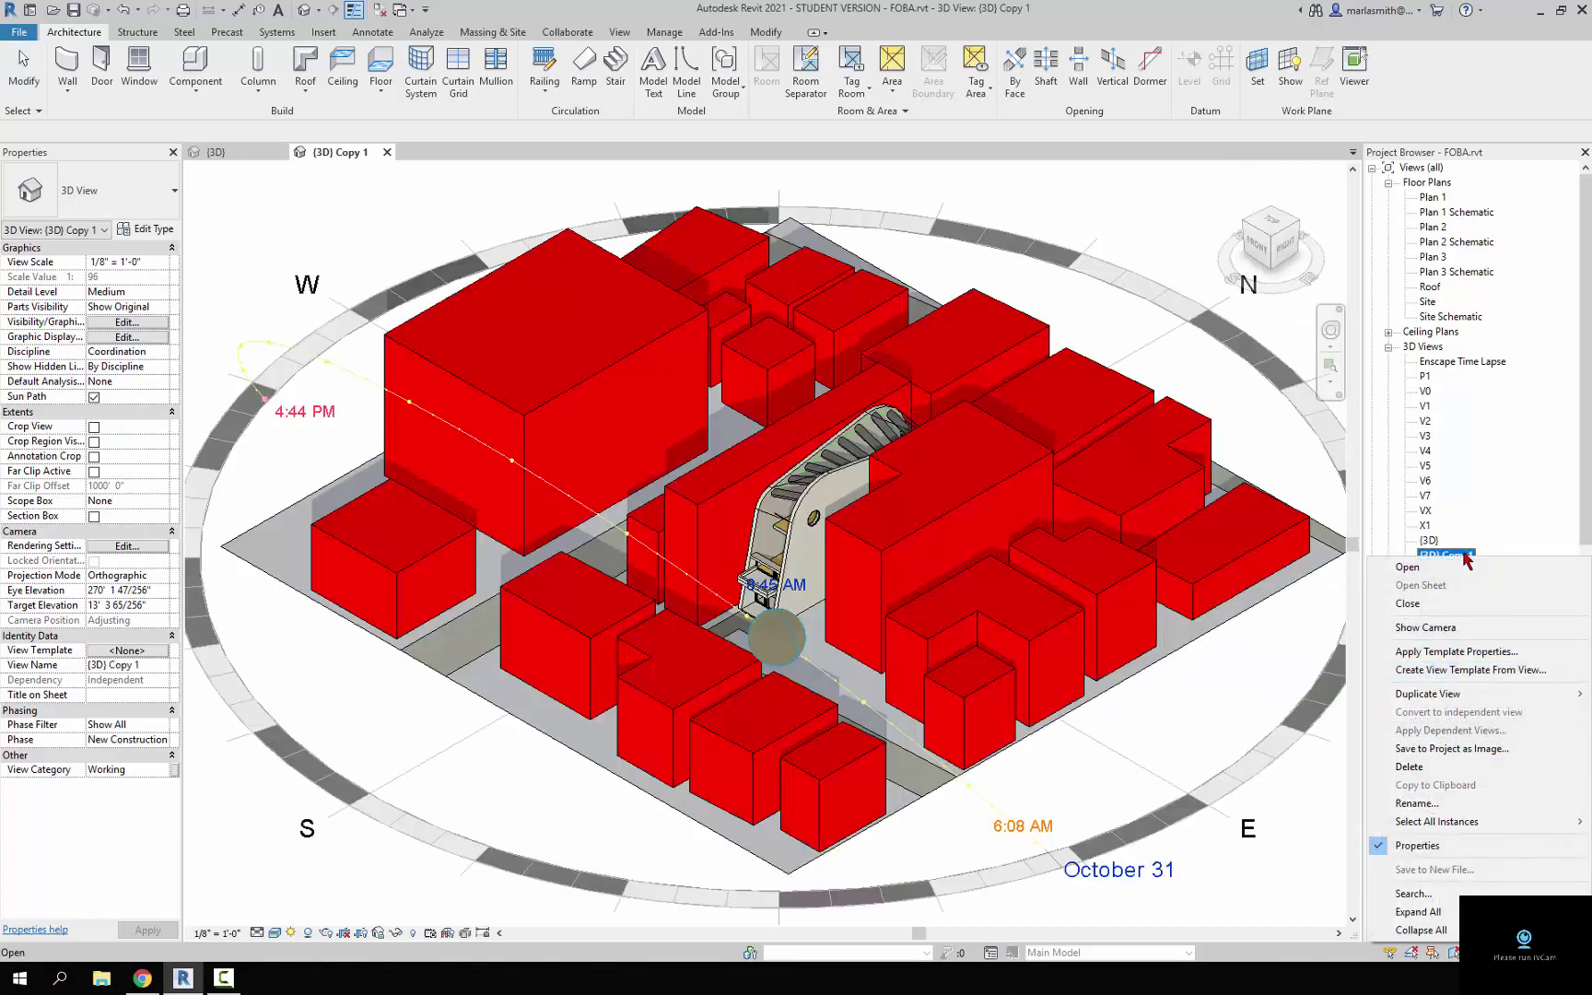
{"action": "key", "text": "Escape"}
{"action": "left_click", "coordinate": [1469, 557]}
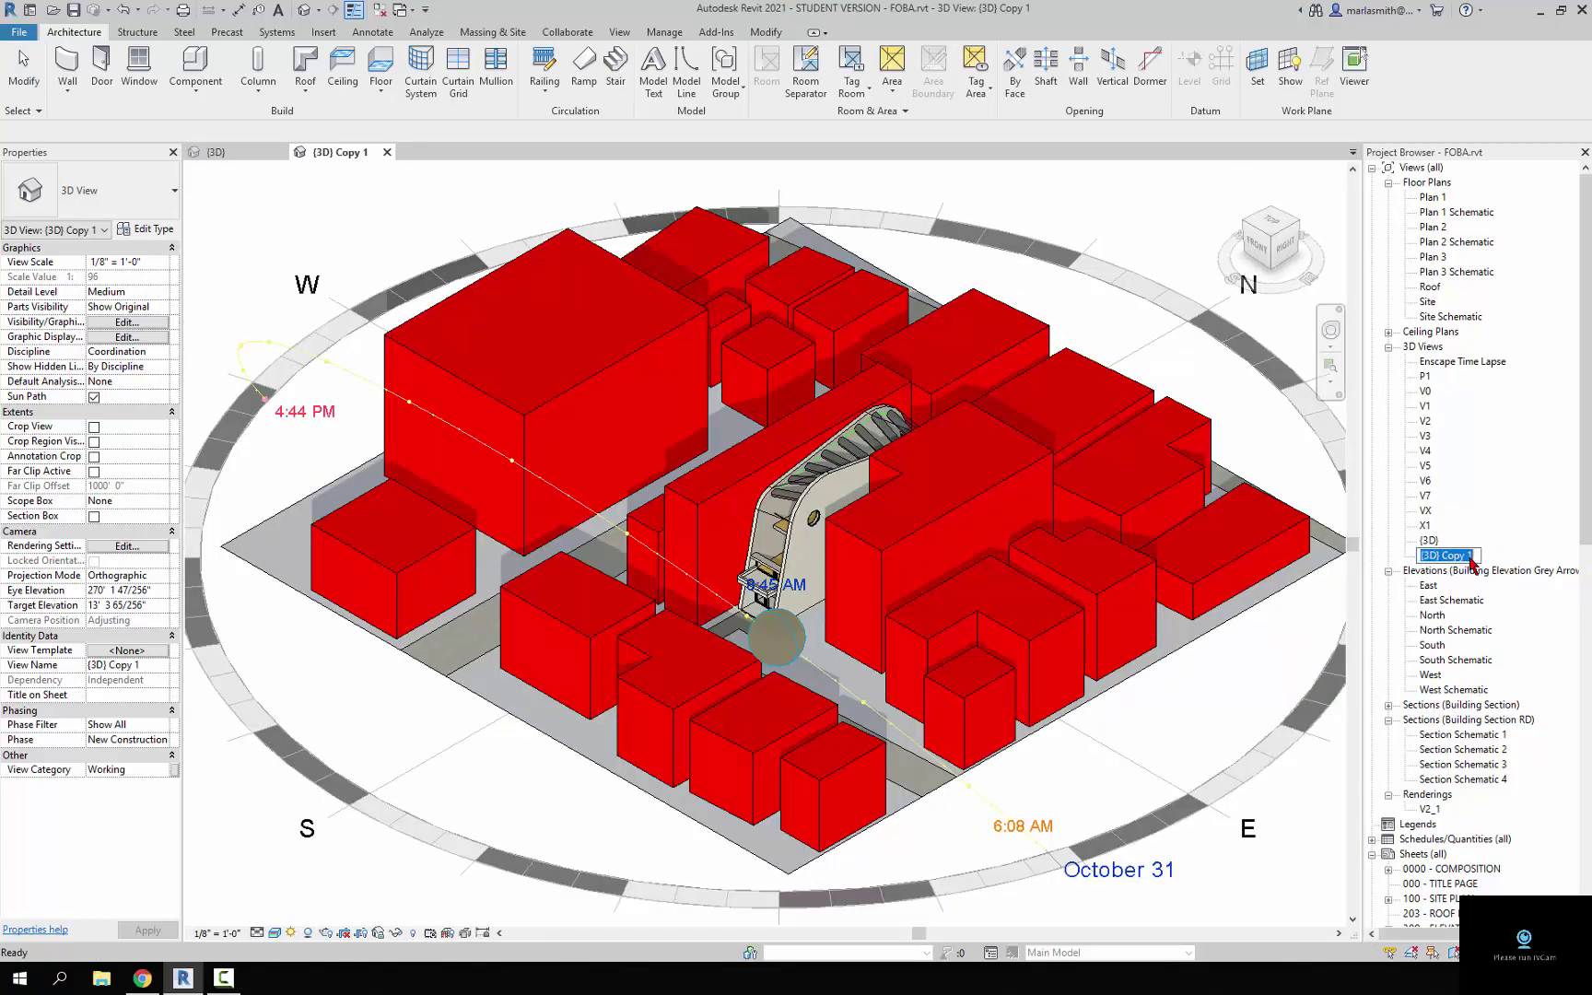
{"action": "type", "text": "3D Clay"}
{"action": "key", "text": "Return"}
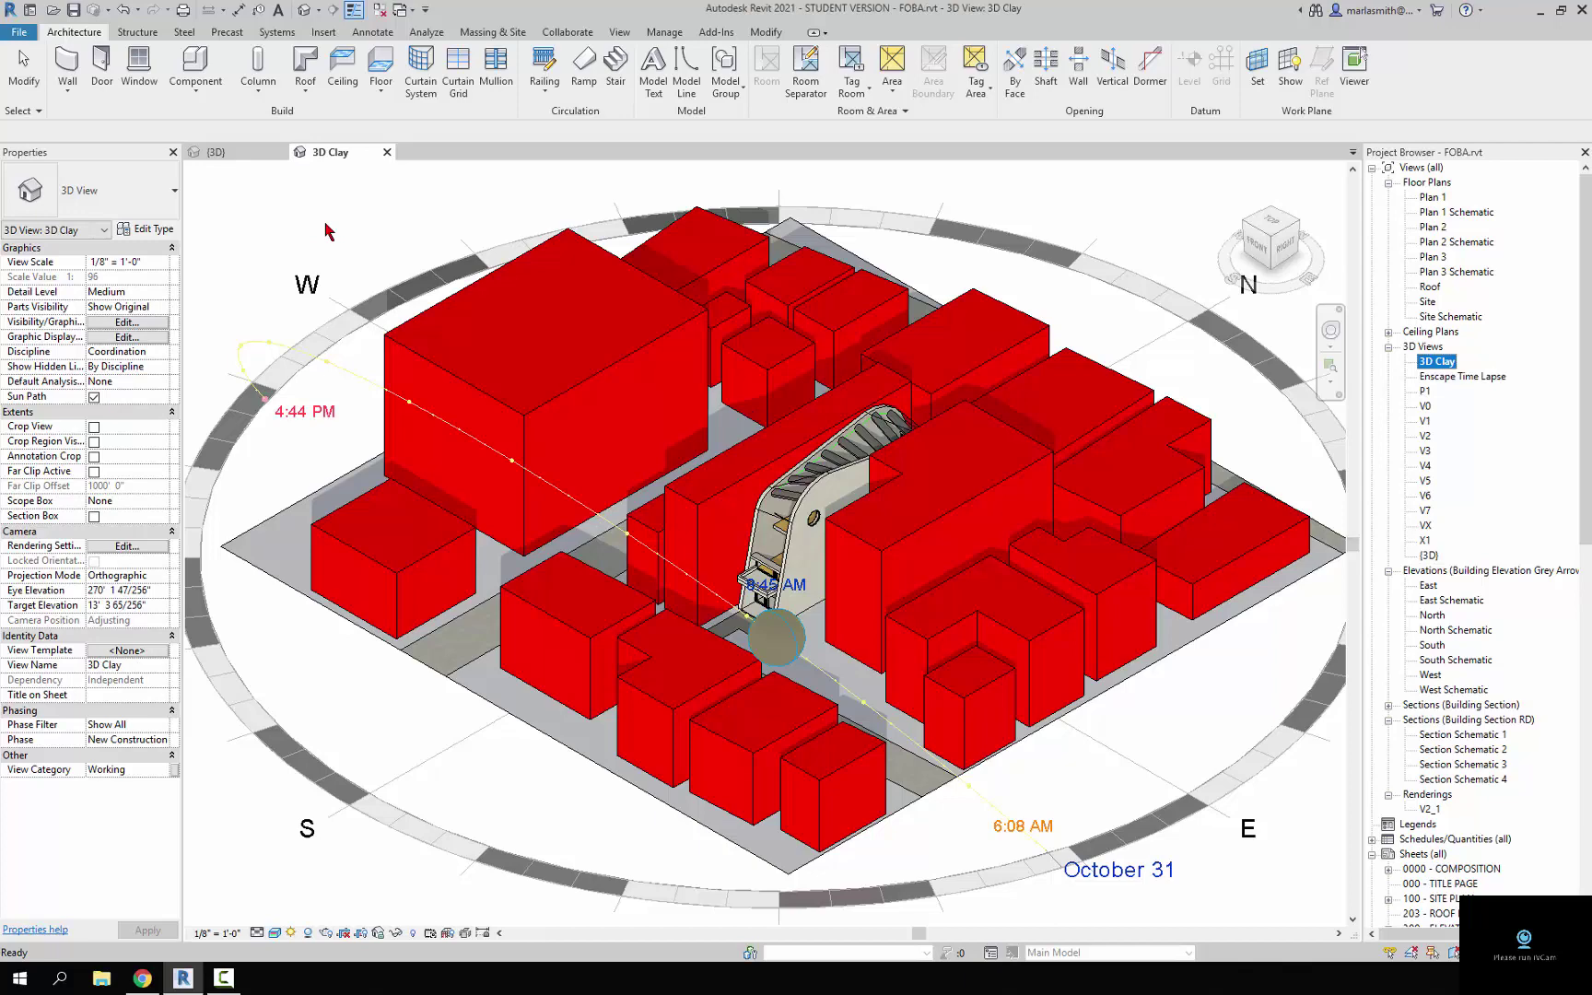
Add a new phase filter named 'Clay Render' in the Phasing settings
{"action": "left_click", "coordinate": [665, 32]}
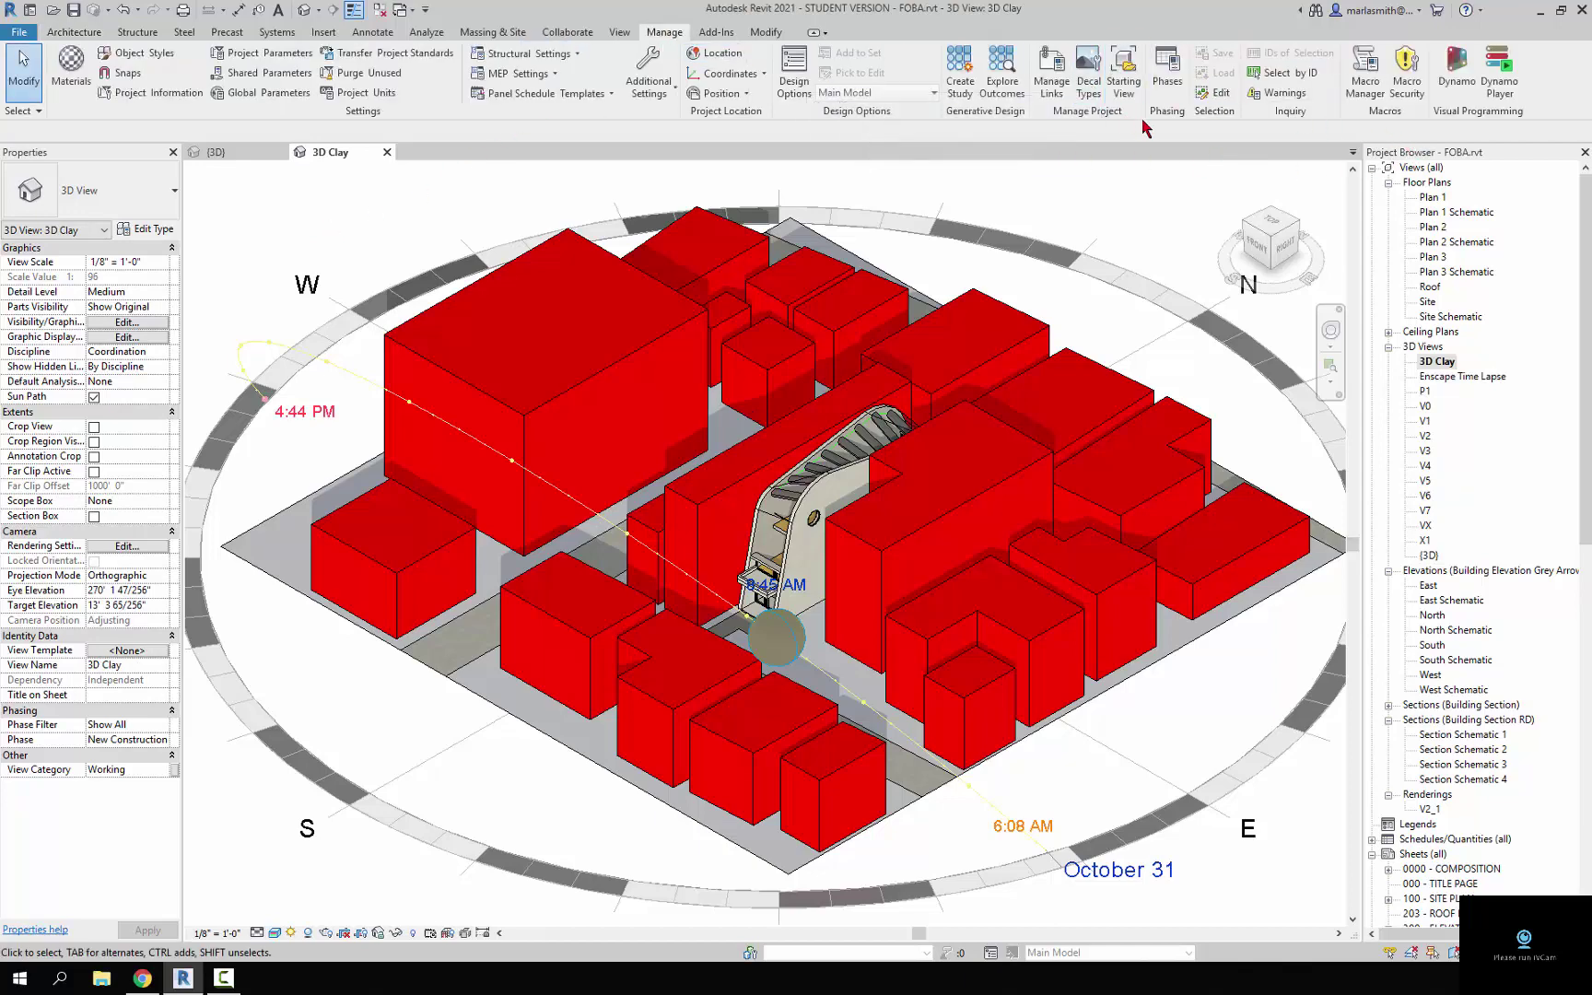
{"action": "left_click", "coordinate": [1168, 69]}
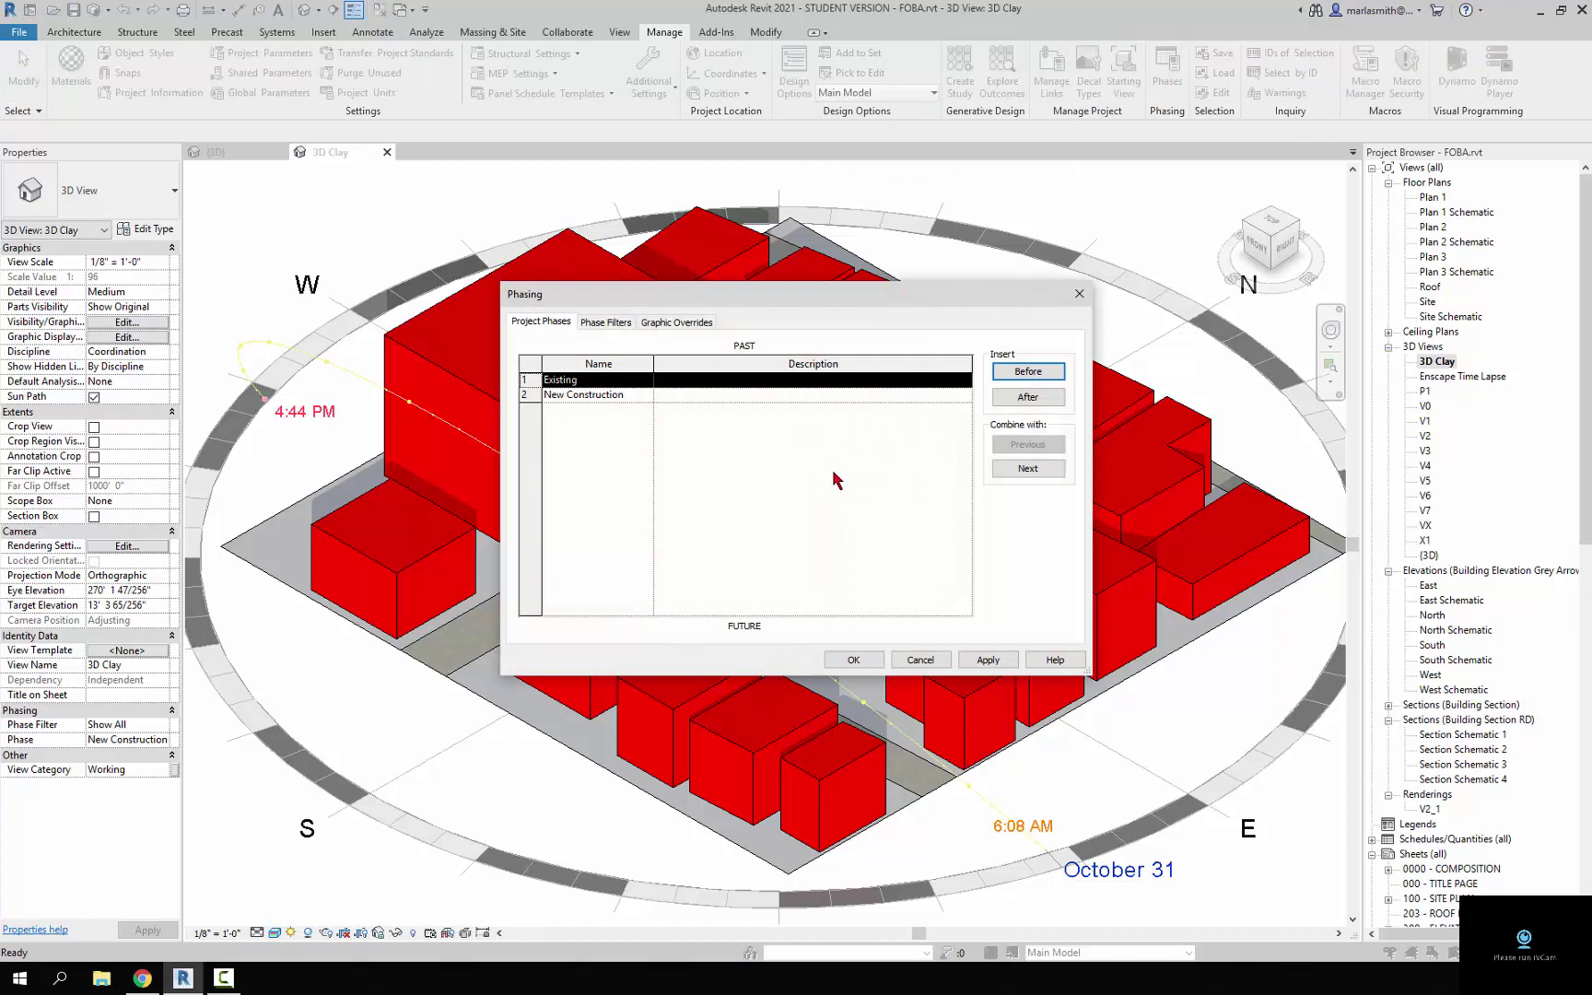
{"action": "left_click", "coordinate": [614, 326]}
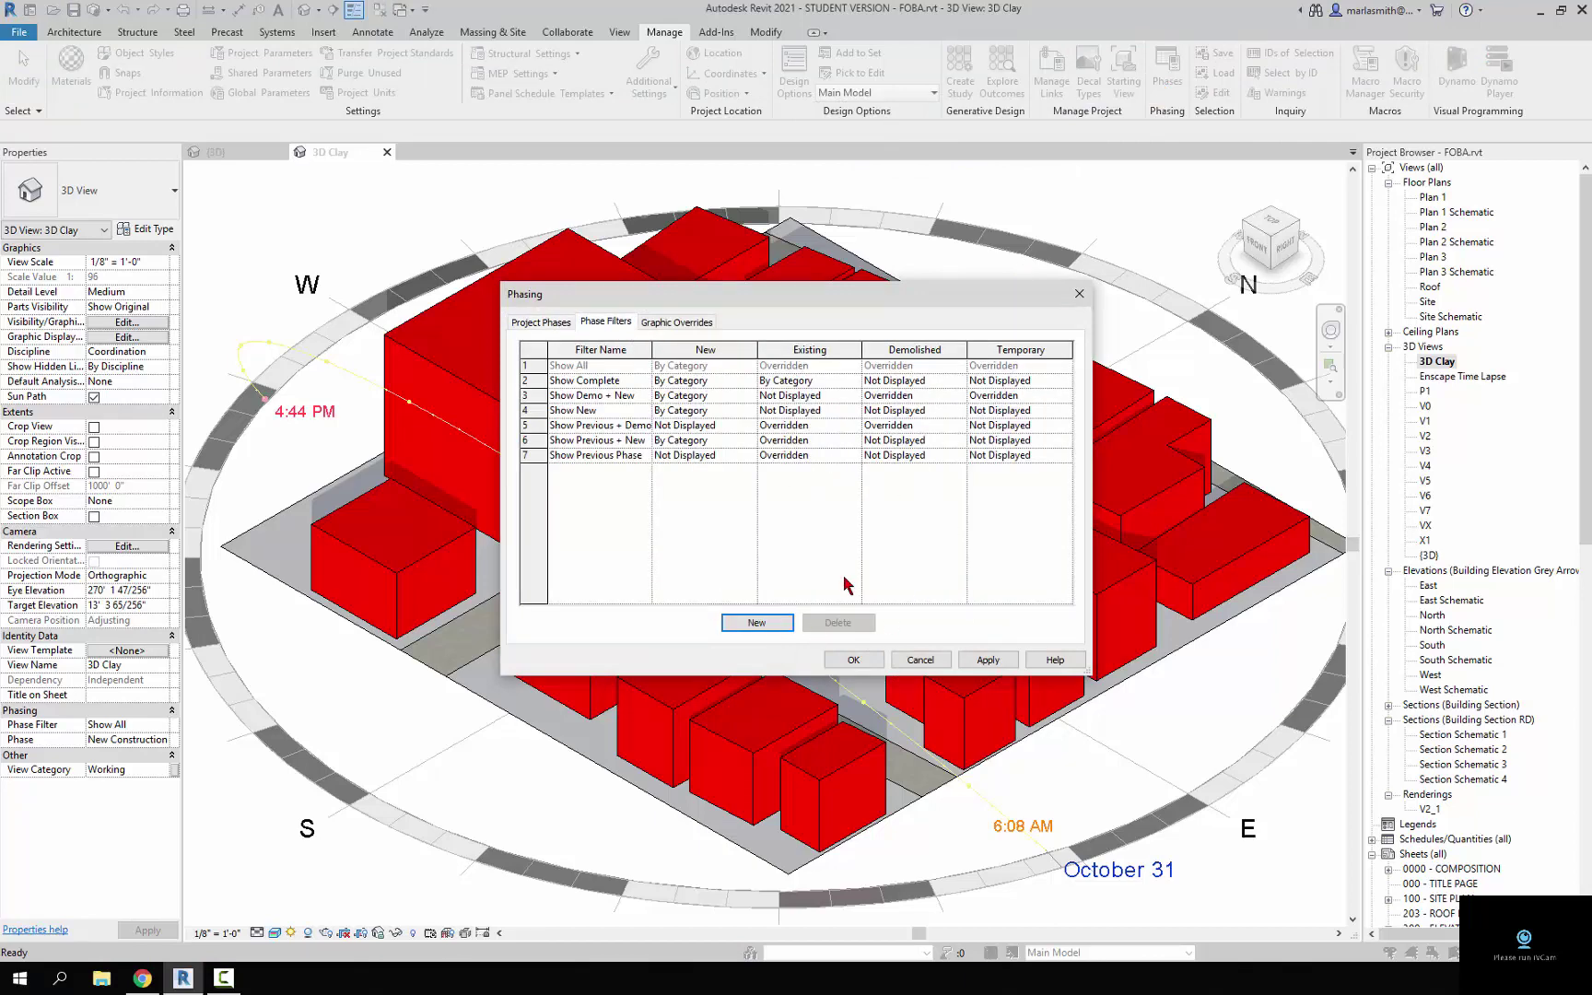
{"action": "left_click", "coordinate": [775, 628]}
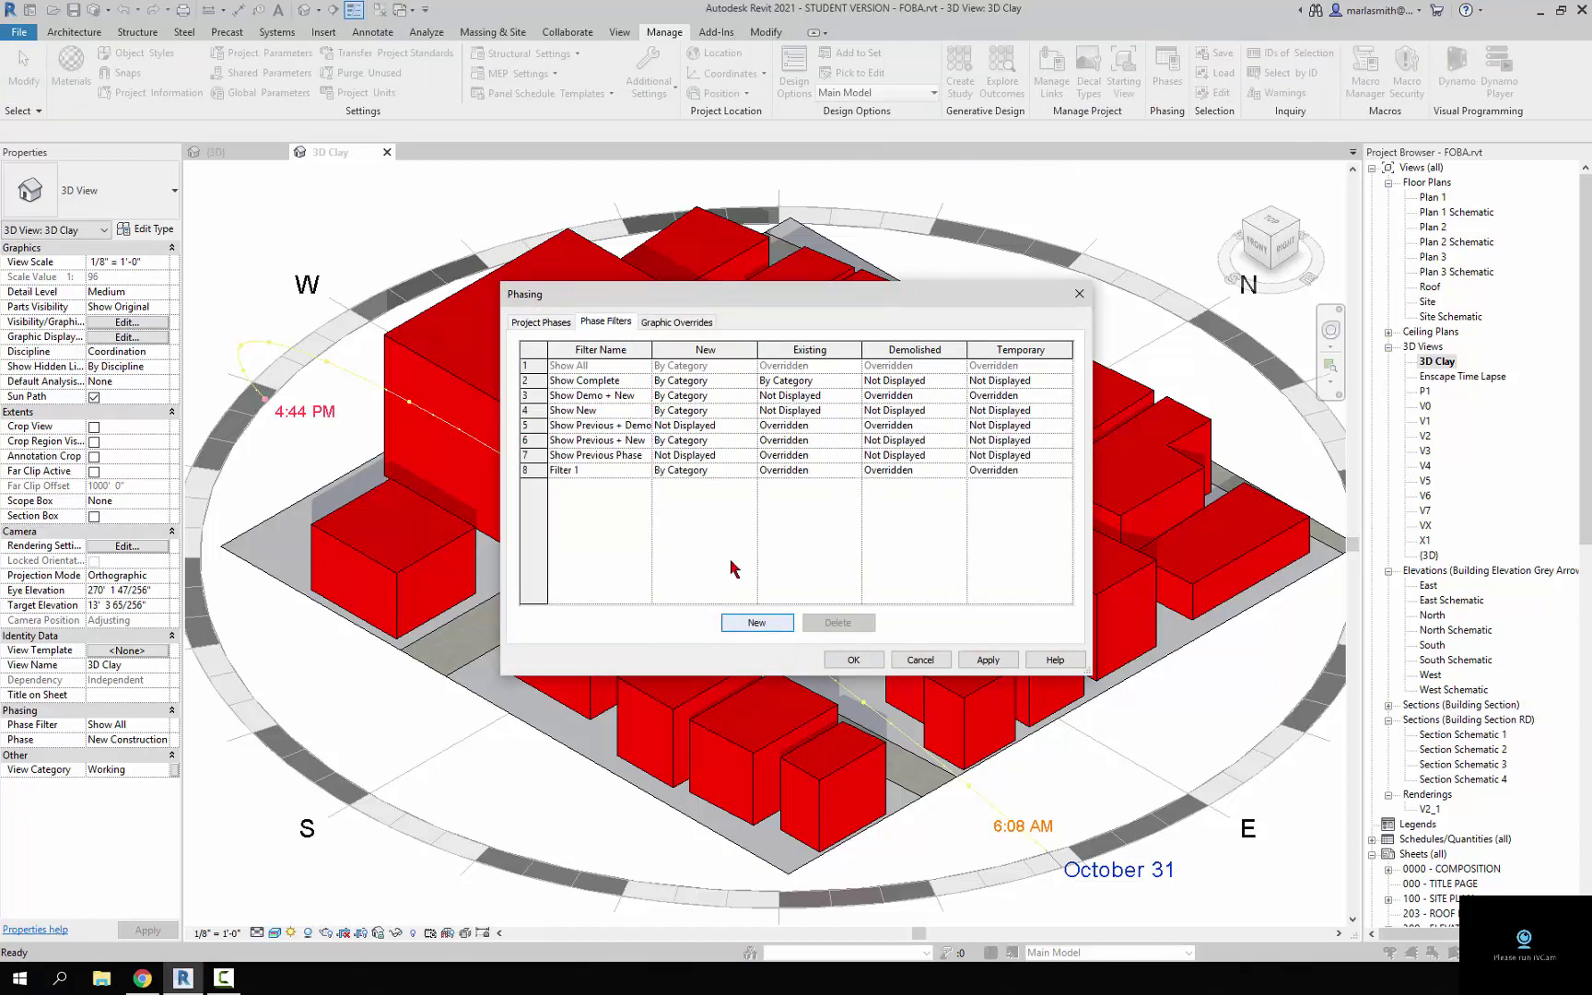
{"action": "left_click", "coordinate": [597, 470]}
{"action": "type", "text": "Clay Render"}
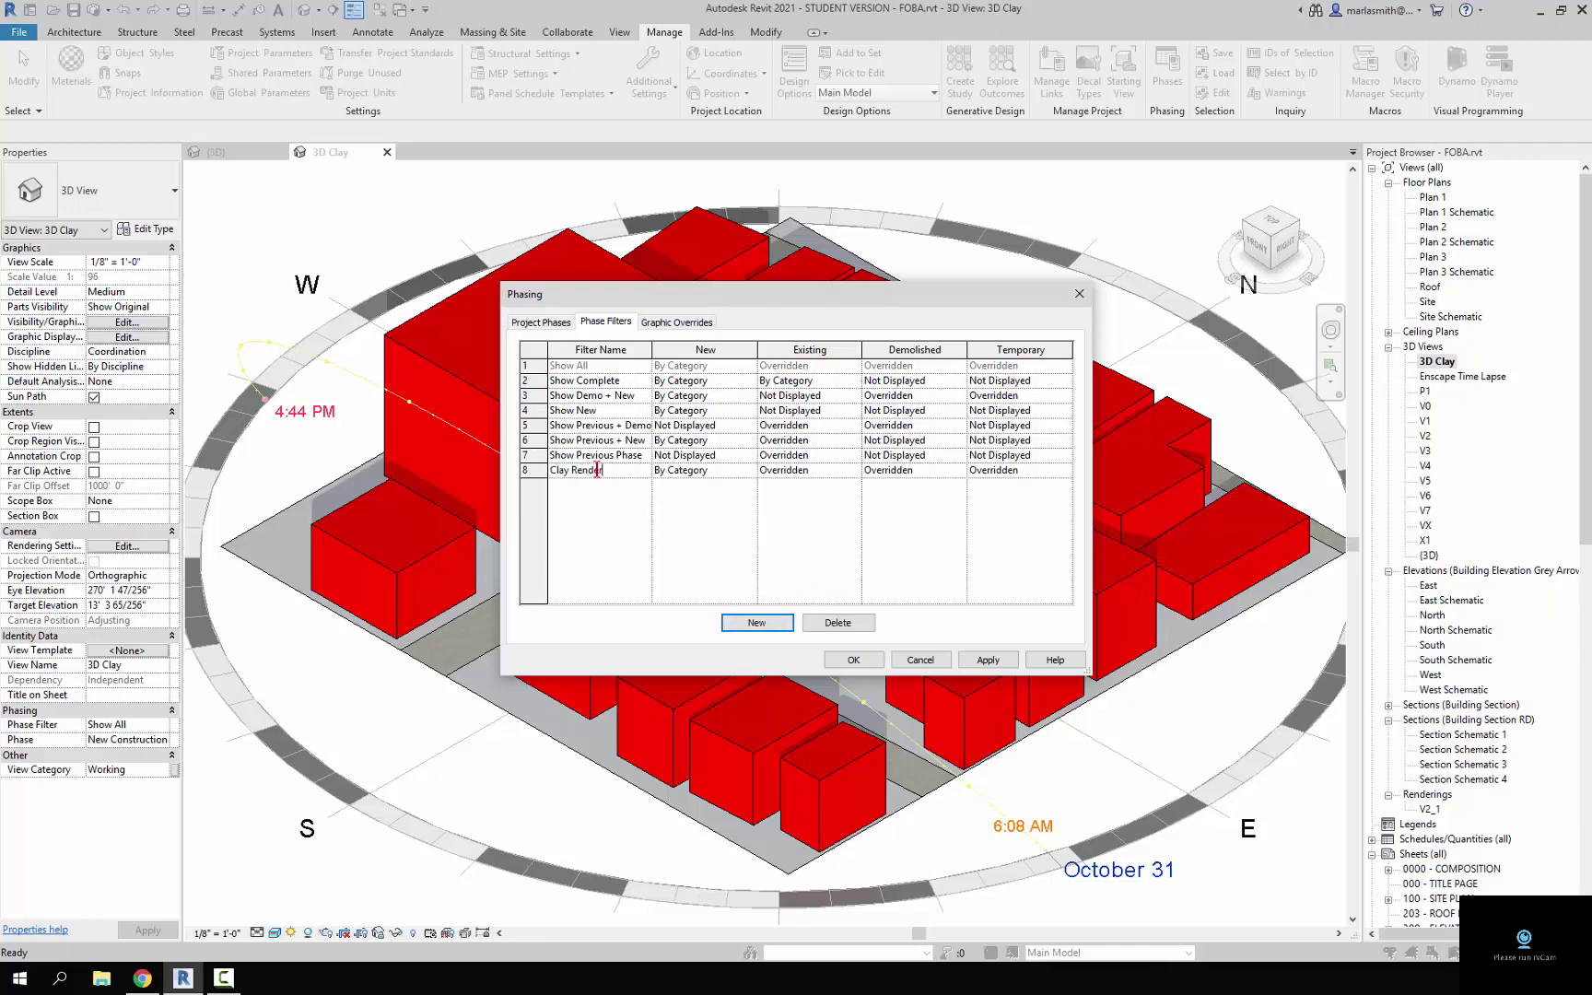
Set Clay Render to show New as Overridden and hide Demolished and Temporary, then view graphic overrides
{"action": "left_click", "coordinate": [751, 471]}
{"action": "left_click", "coordinate": [750, 471]}
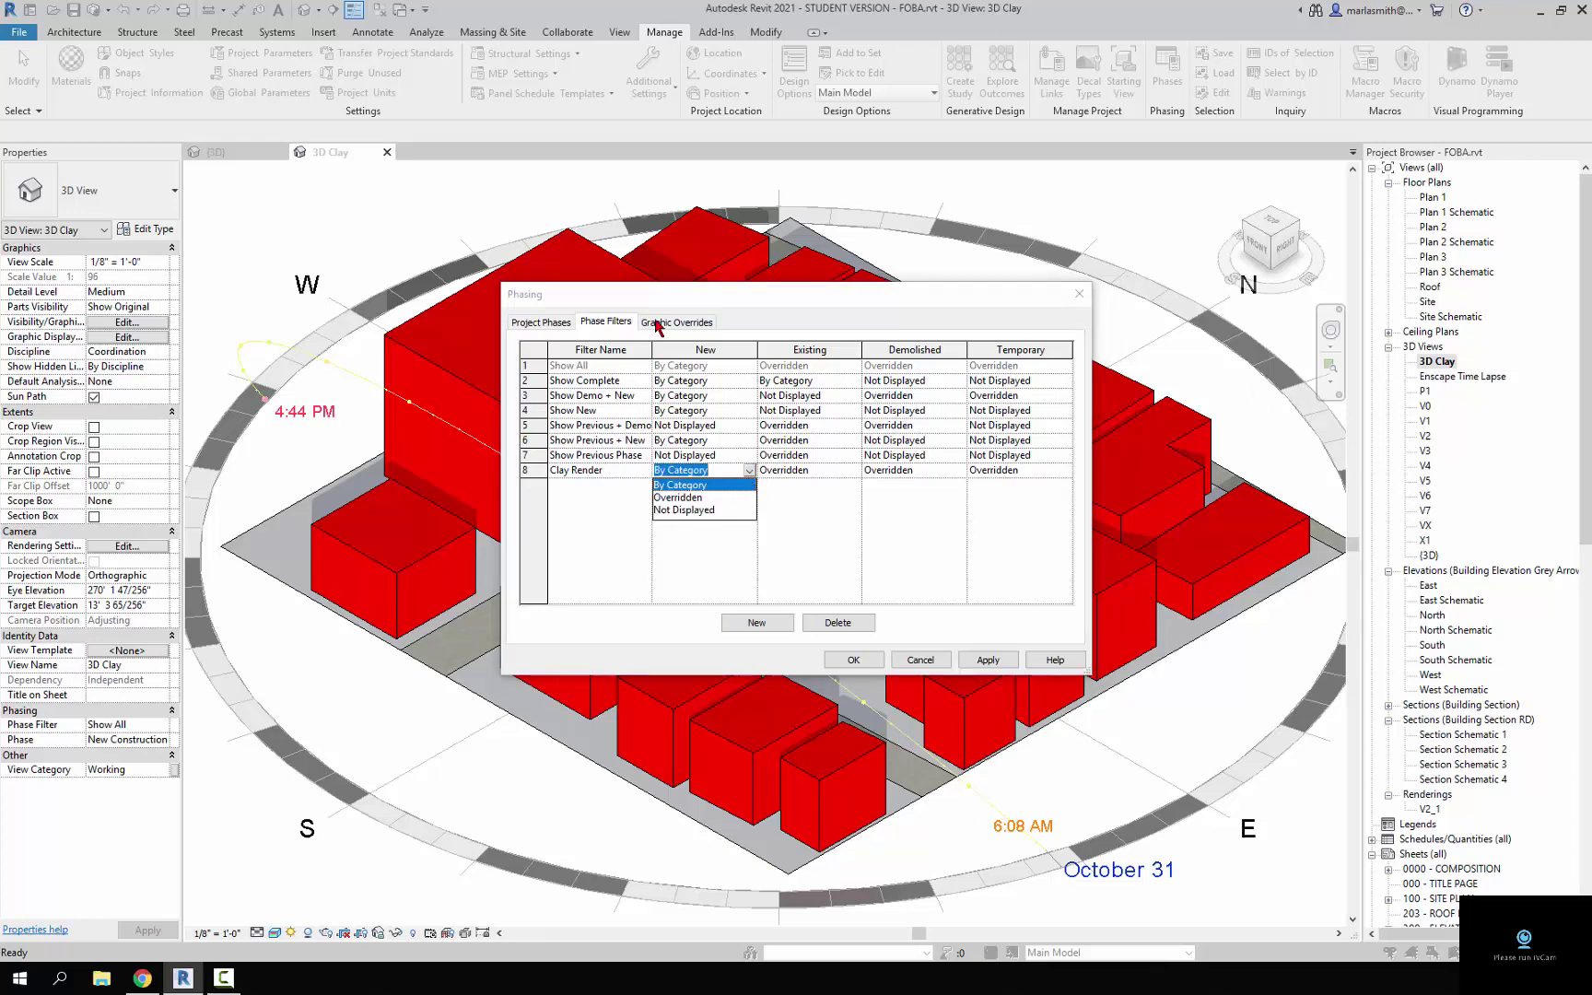
{"action": "left_click", "coordinate": [686, 498]}
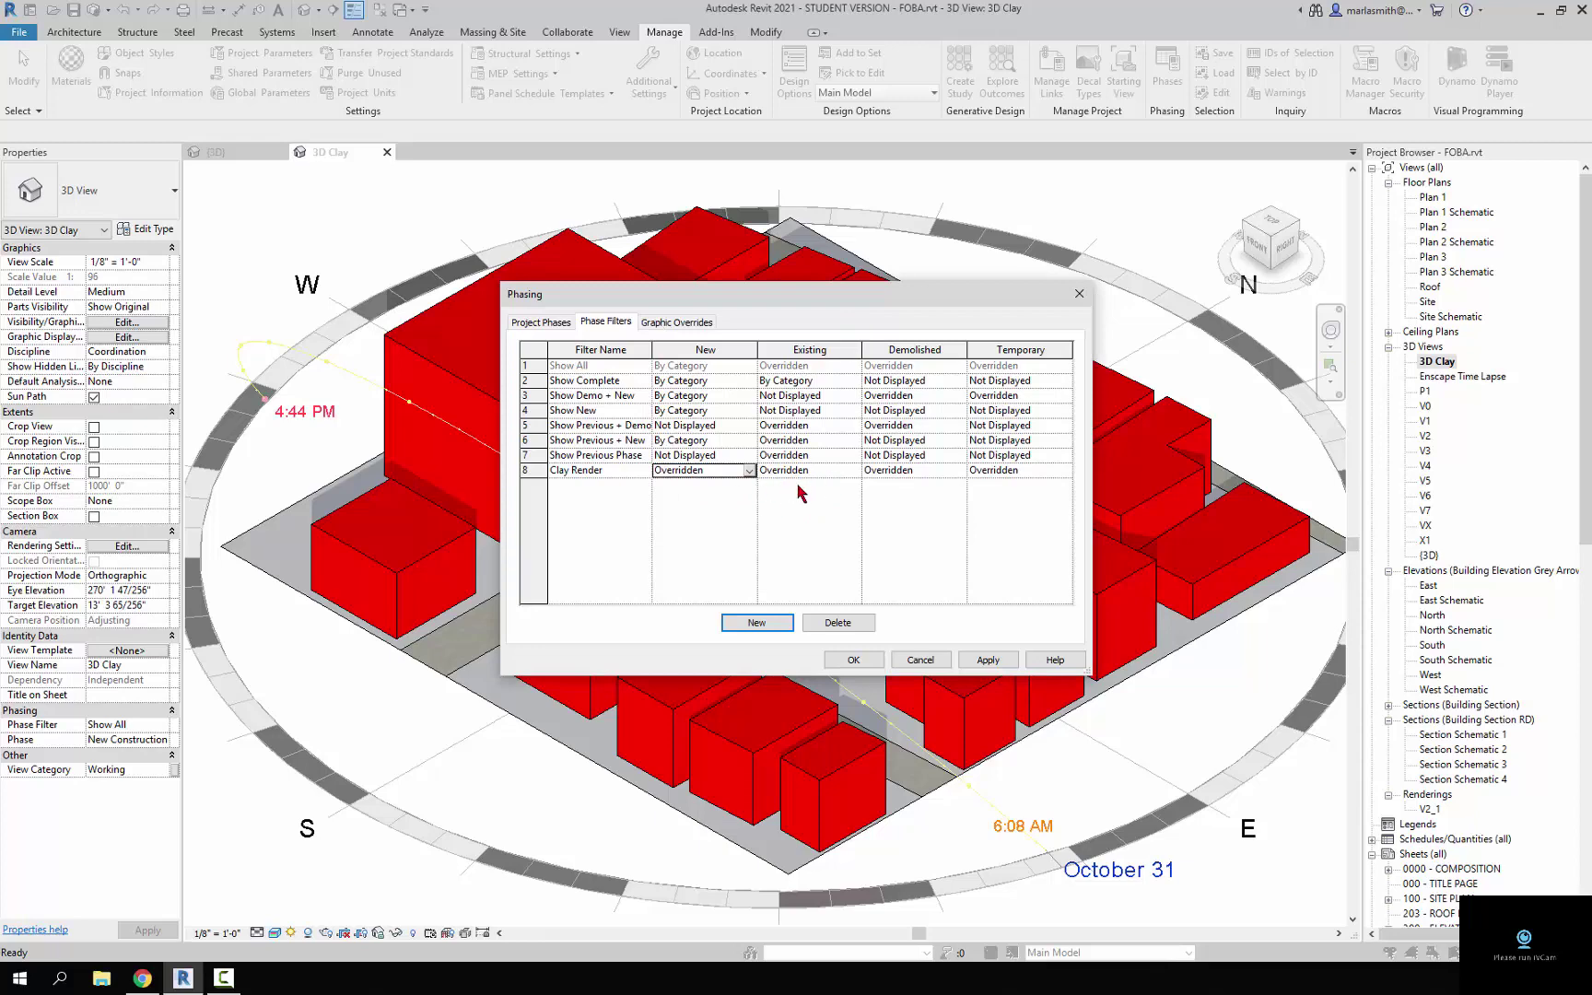
{"action": "left_click", "coordinate": [960, 472]}
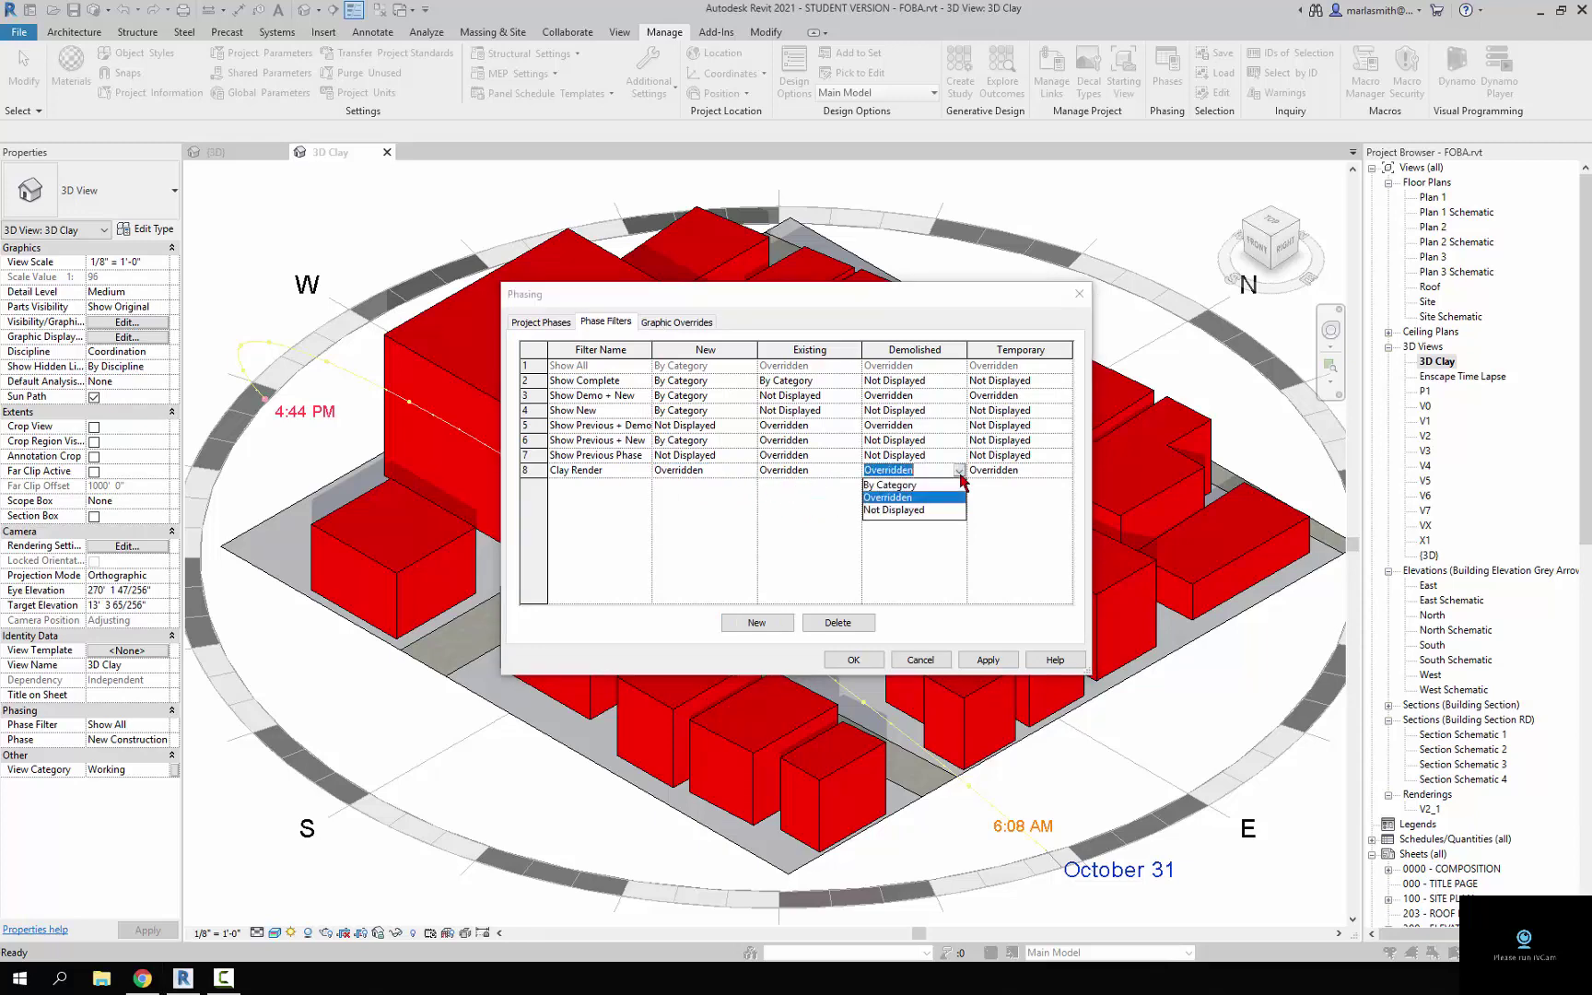
{"action": "left_click", "coordinate": [894, 510]}
{"action": "left_click", "coordinate": [1064, 471]}
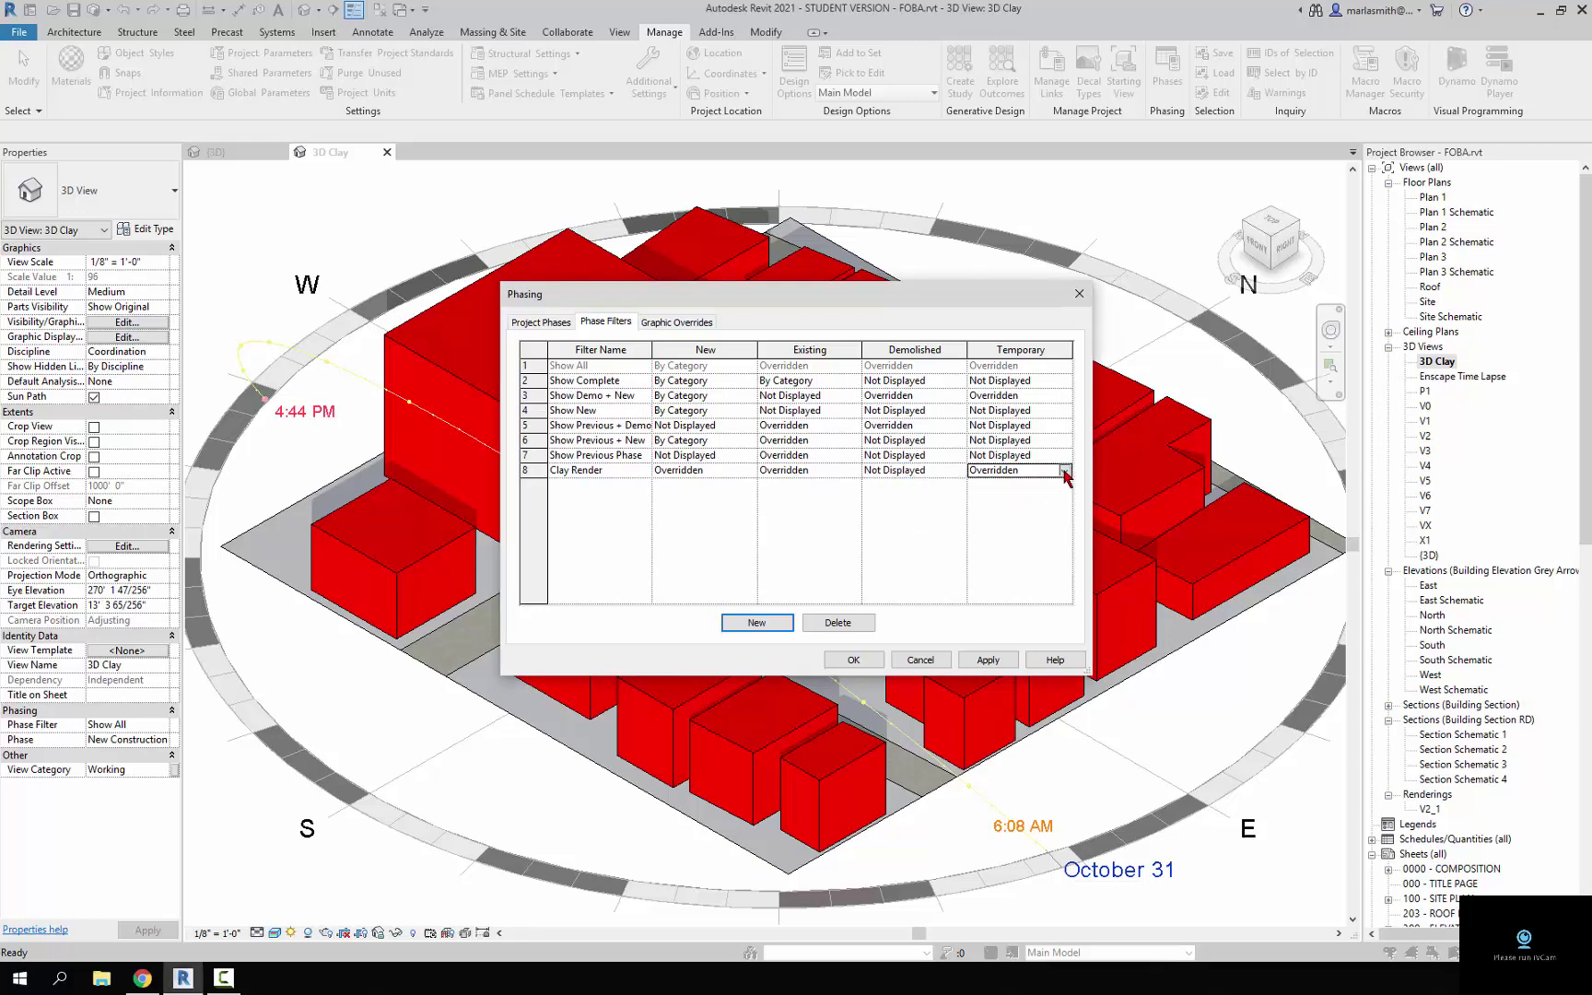
{"action": "left_click", "coordinate": [1013, 511]}
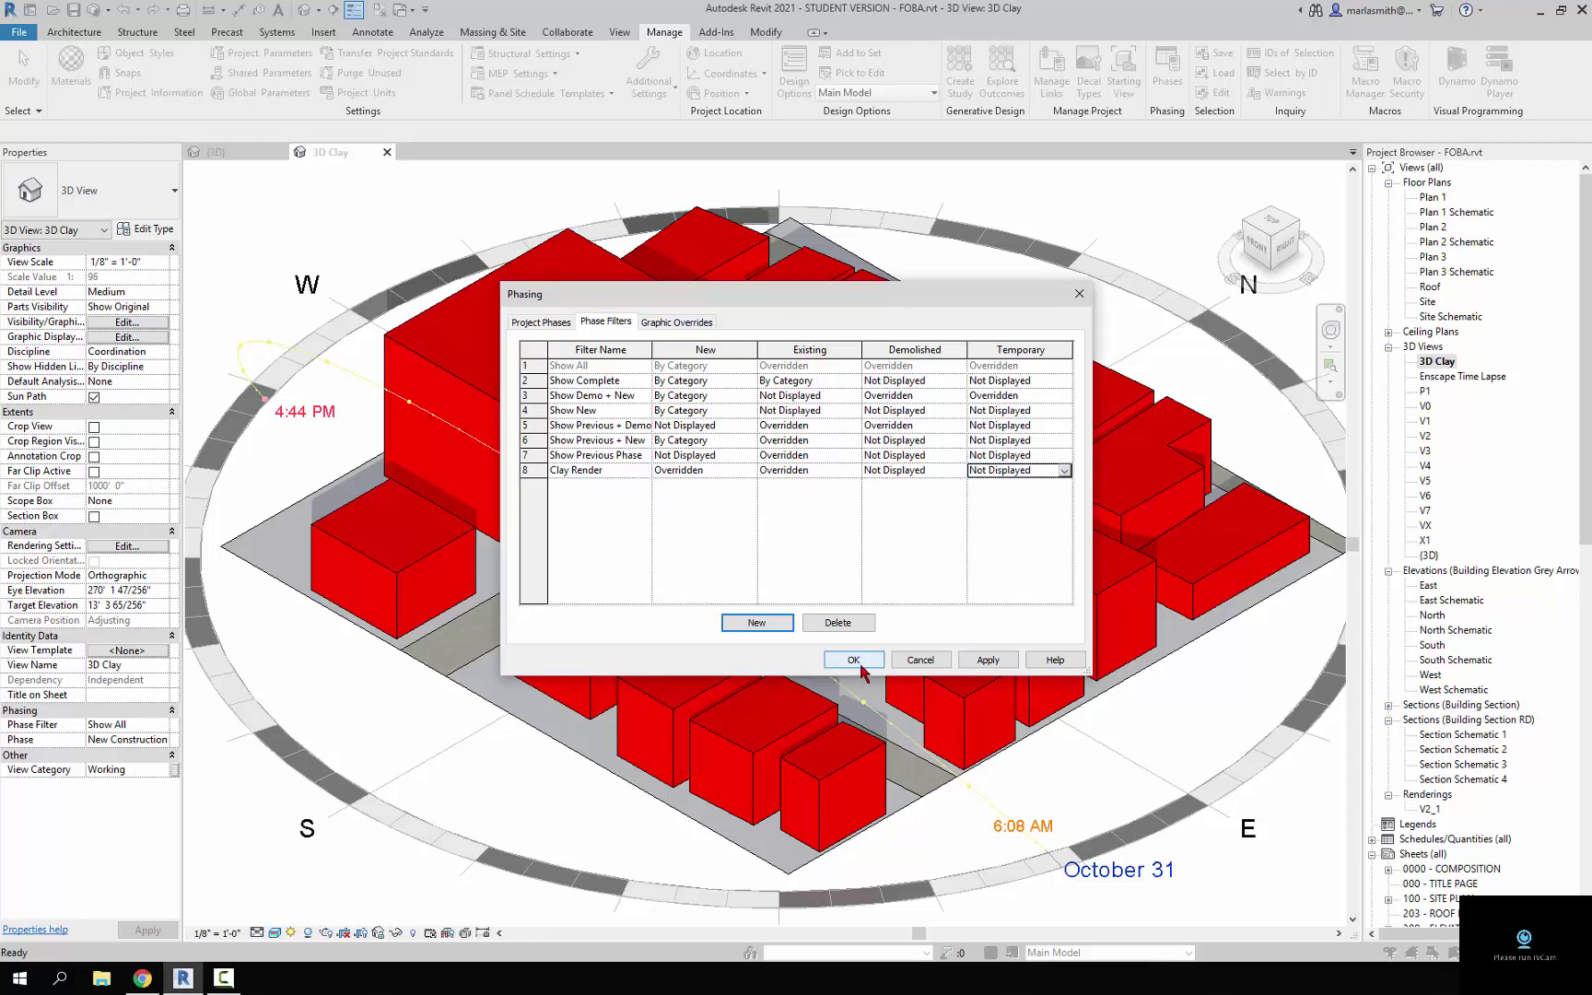
{"action": "left_click", "coordinate": [677, 325]}
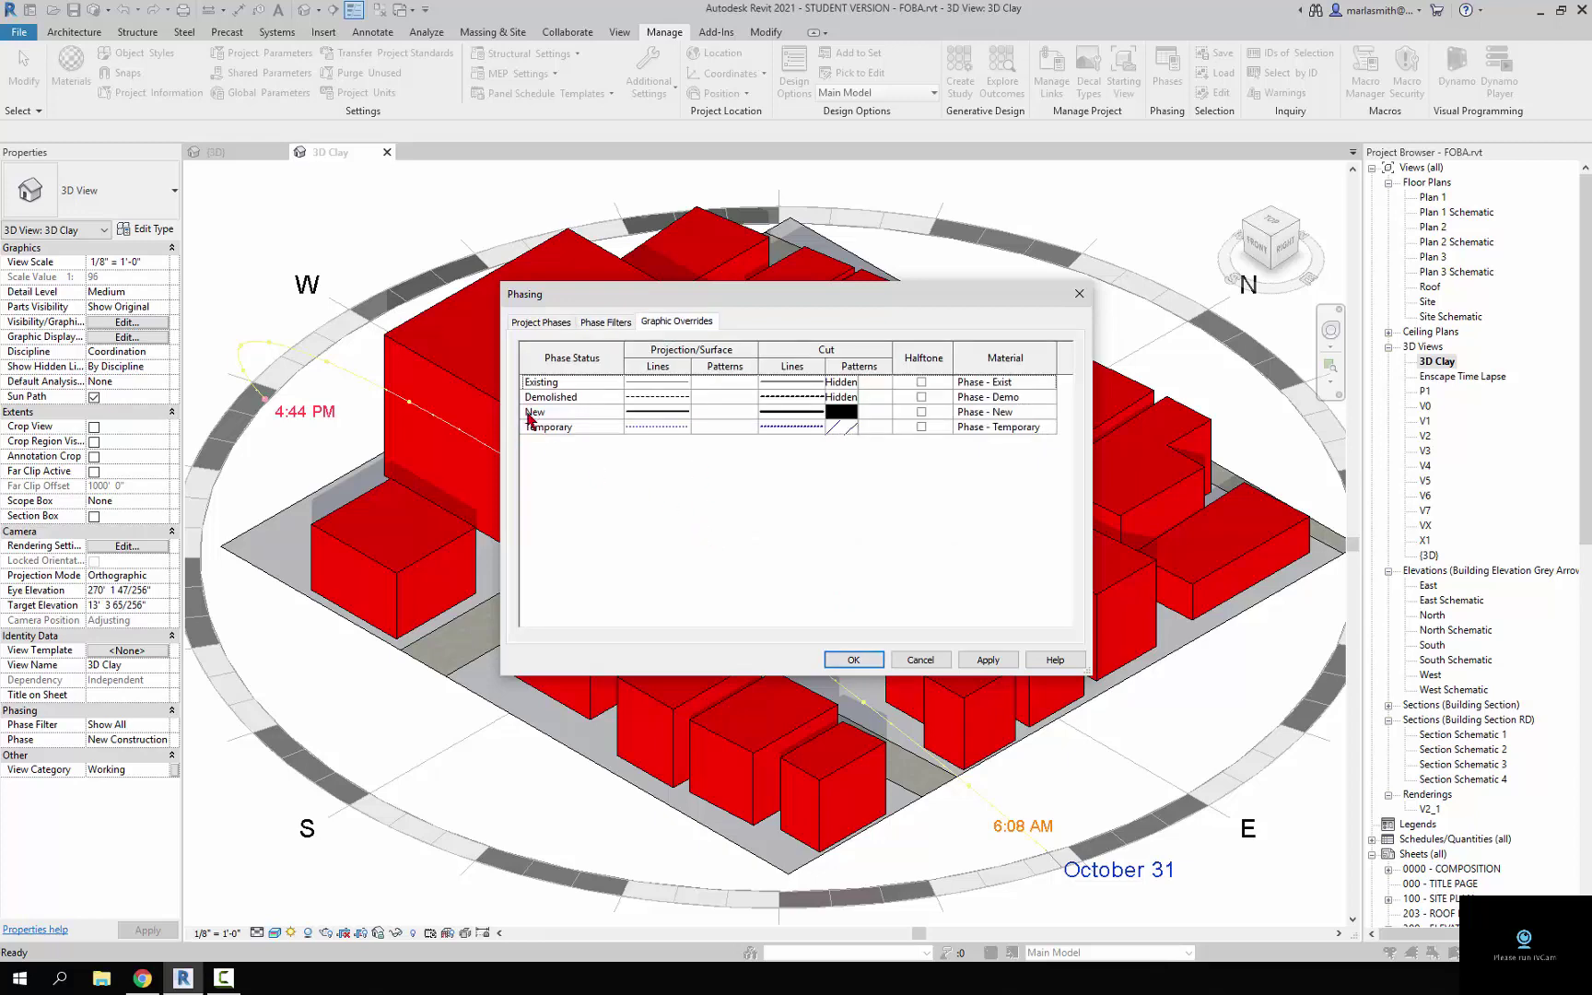
Create a new material named 'Clay' for the New phase override
{"action": "left_click", "coordinate": [1052, 413]}
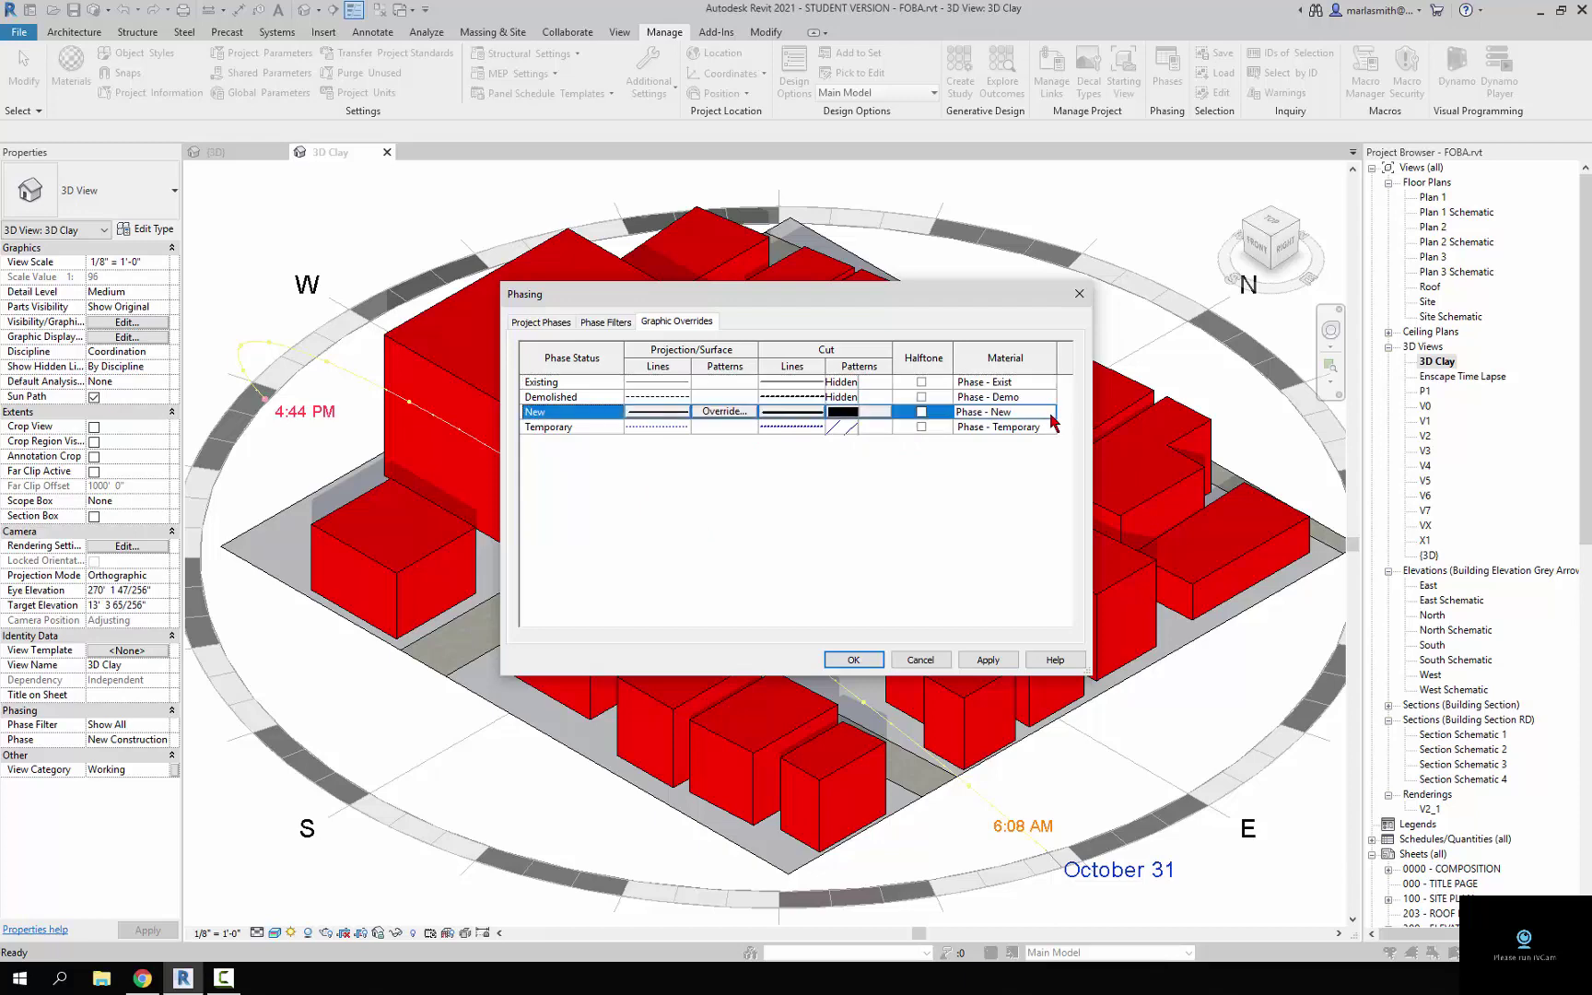
{"action": "left_click", "coordinate": [1051, 412]}
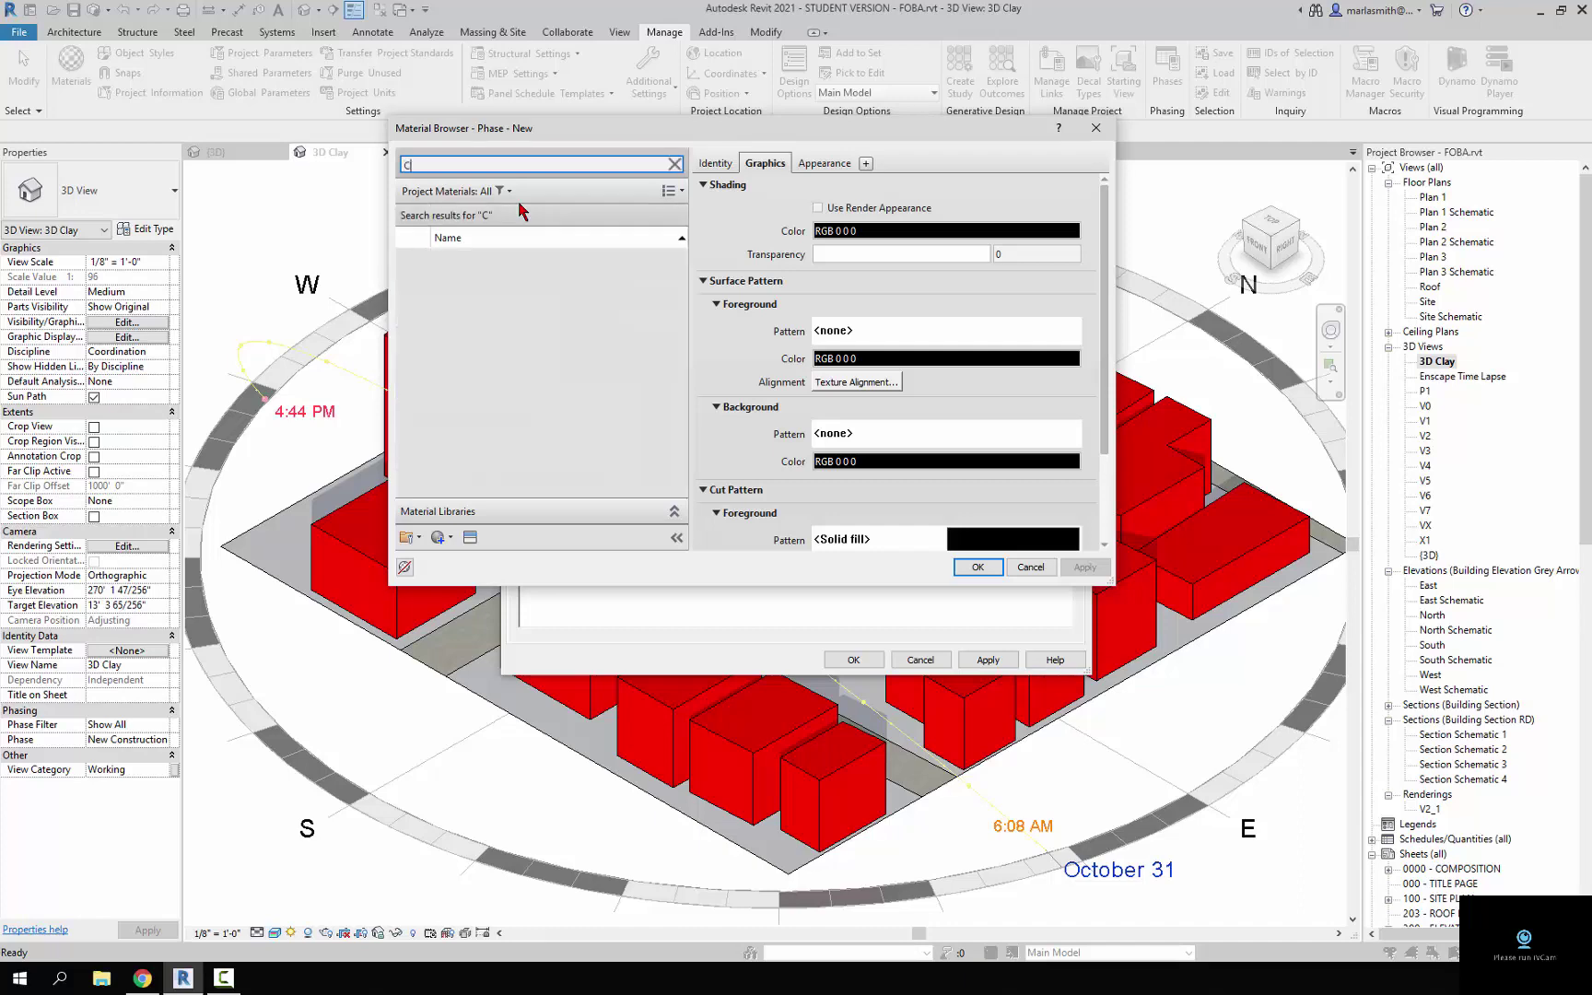
{"action": "key", "text": "BackSpace"}
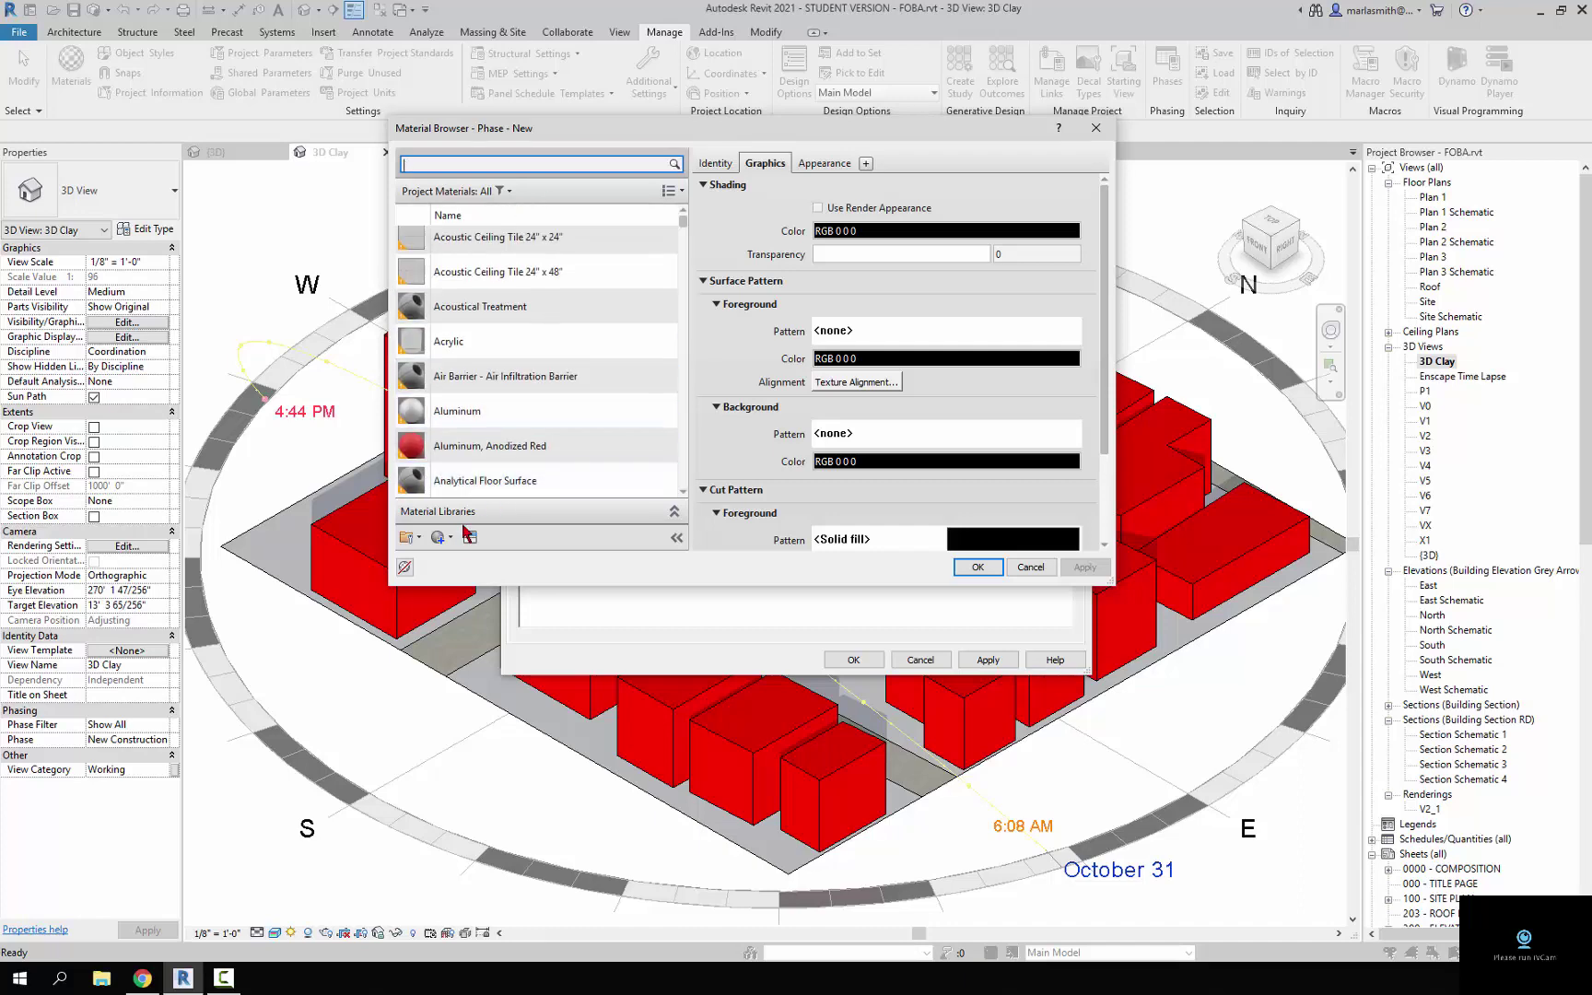
{"action": "left_click", "coordinate": [451, 538]}
{"action": "left_click", "coordinate": [493, 574]}
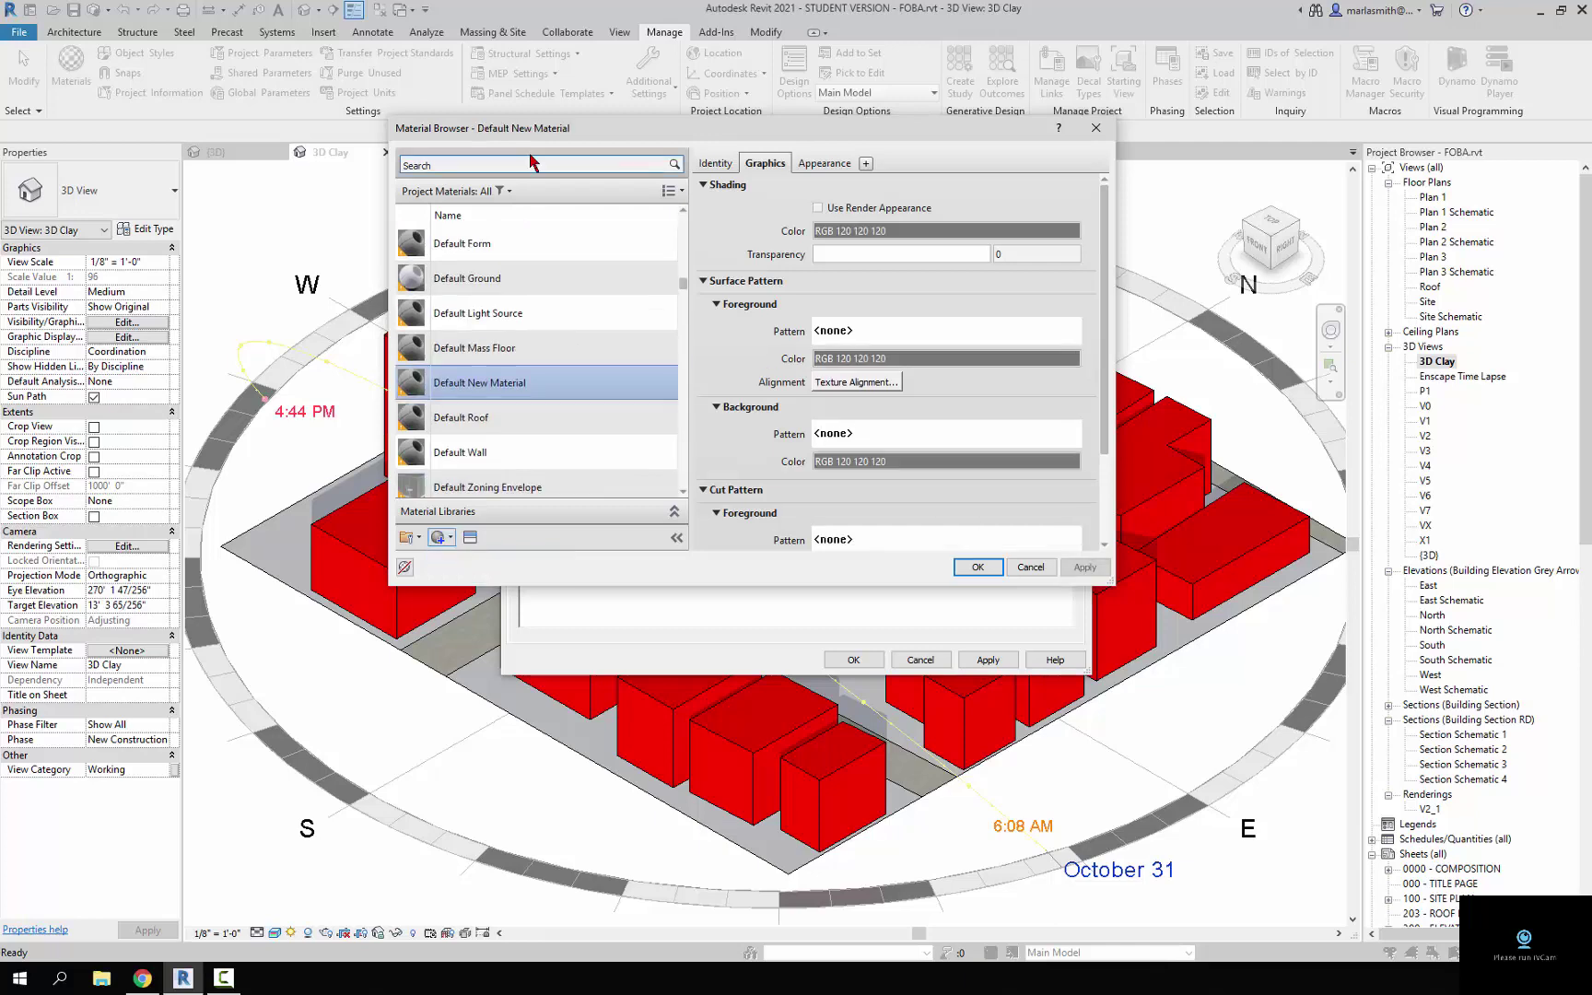
{"action": "right_click", "coordinate": [507, 392]}
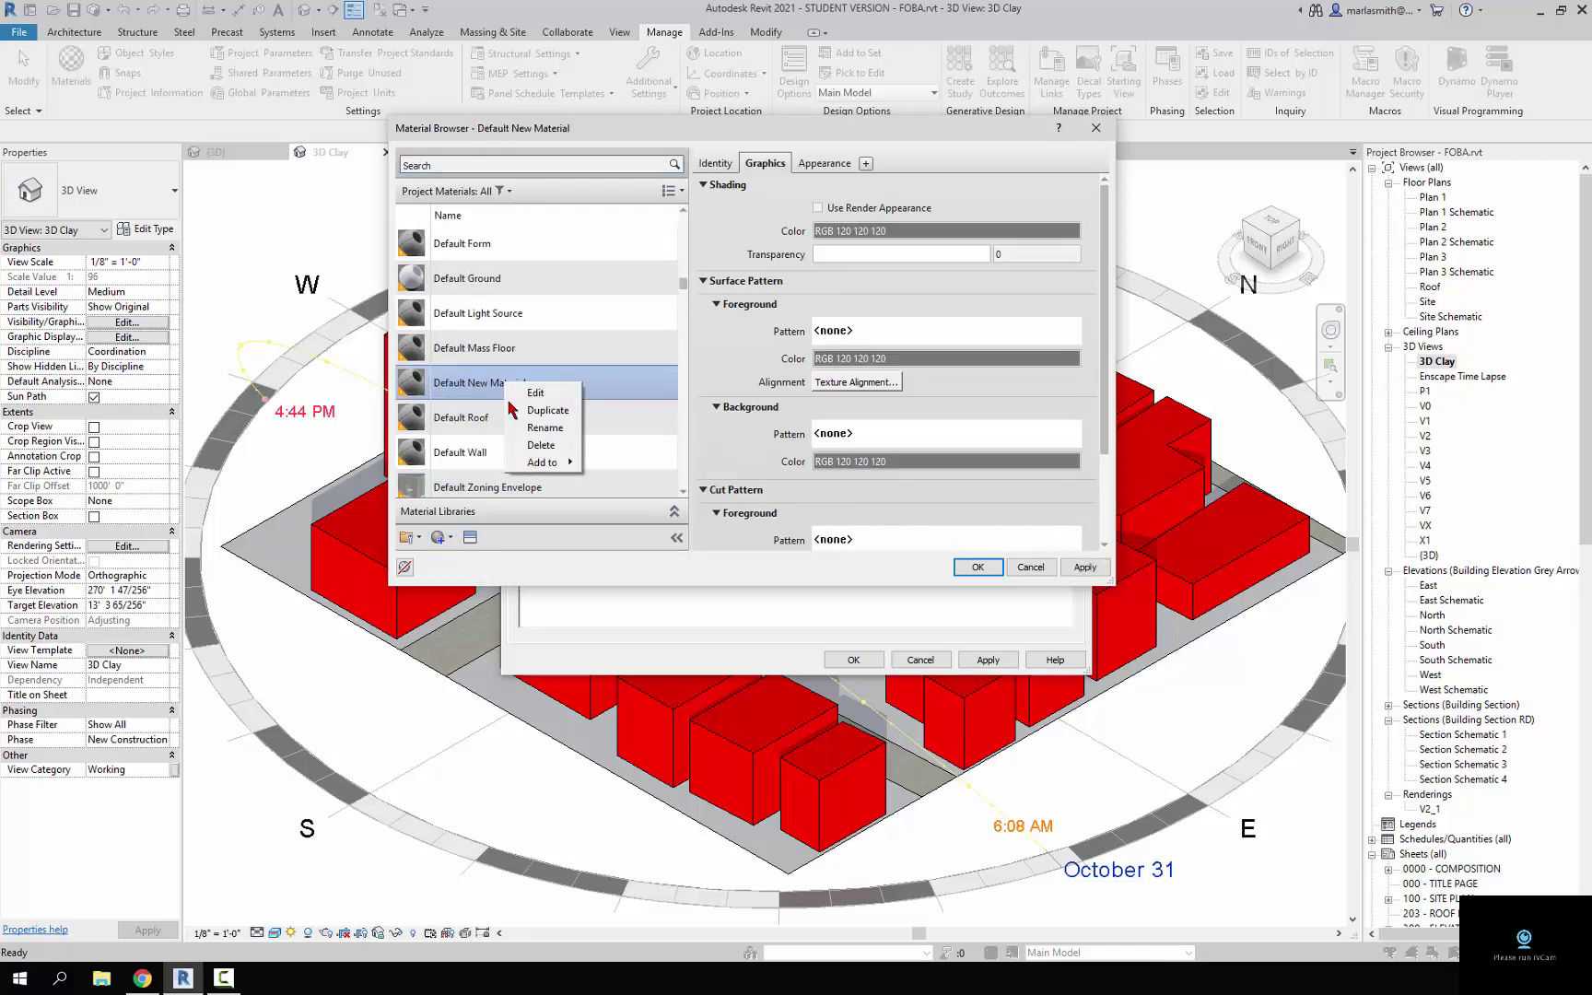
{"action": "left_click", "coordinate": [550, 437]}
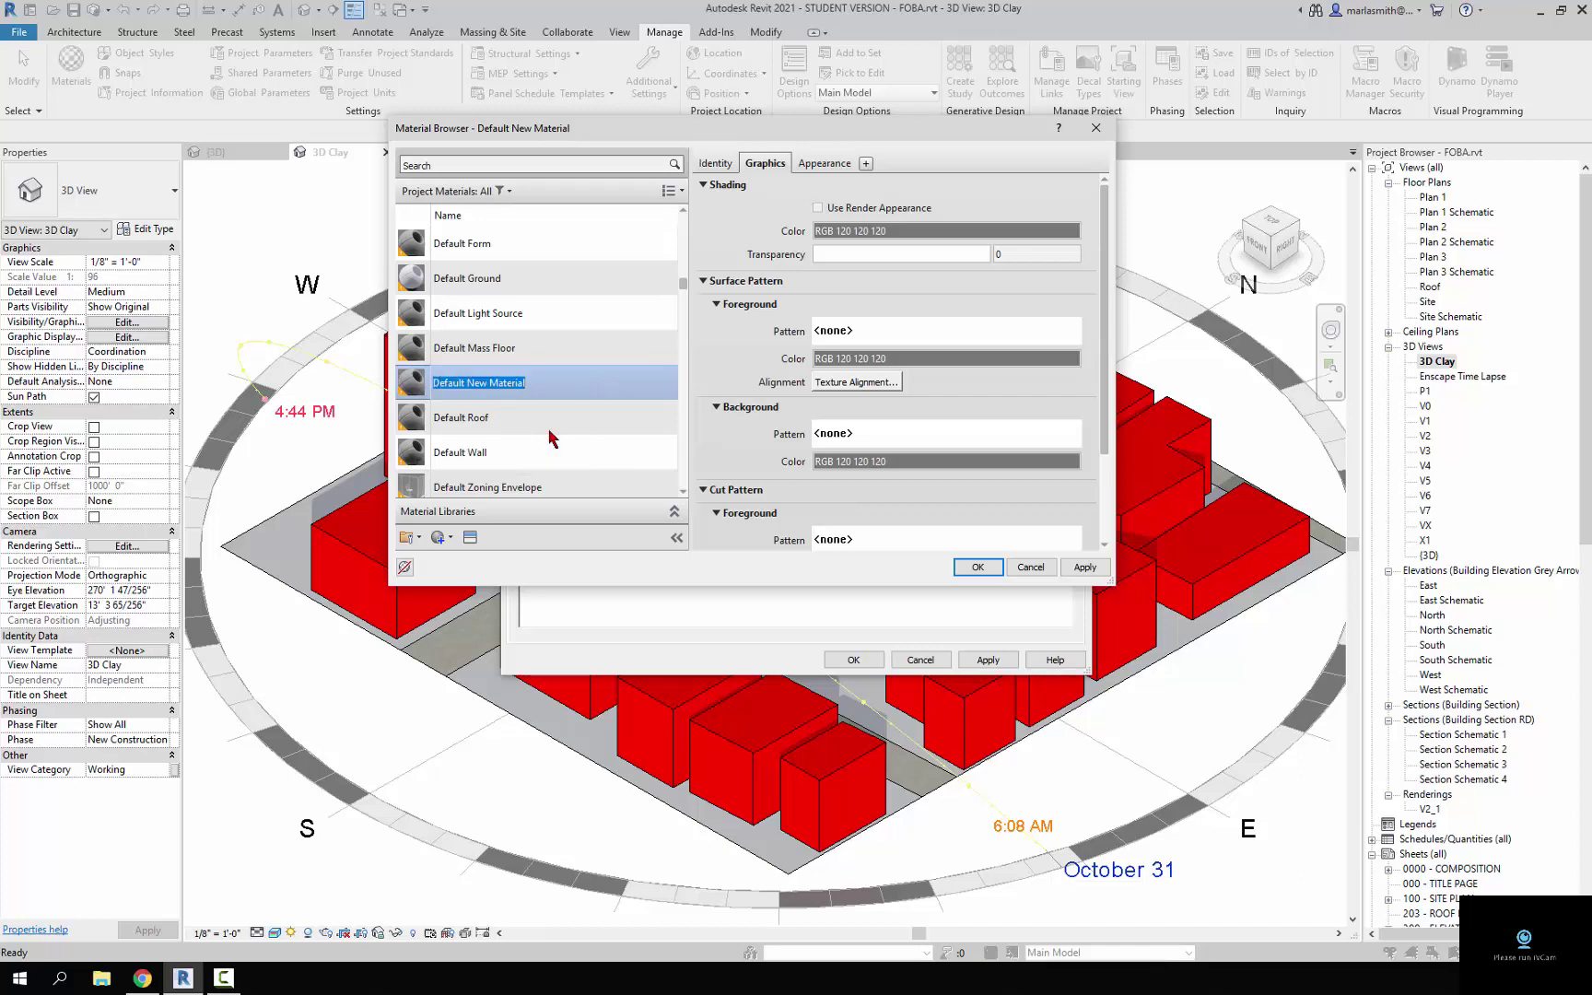
{"action": "type", "text": "Clay"}
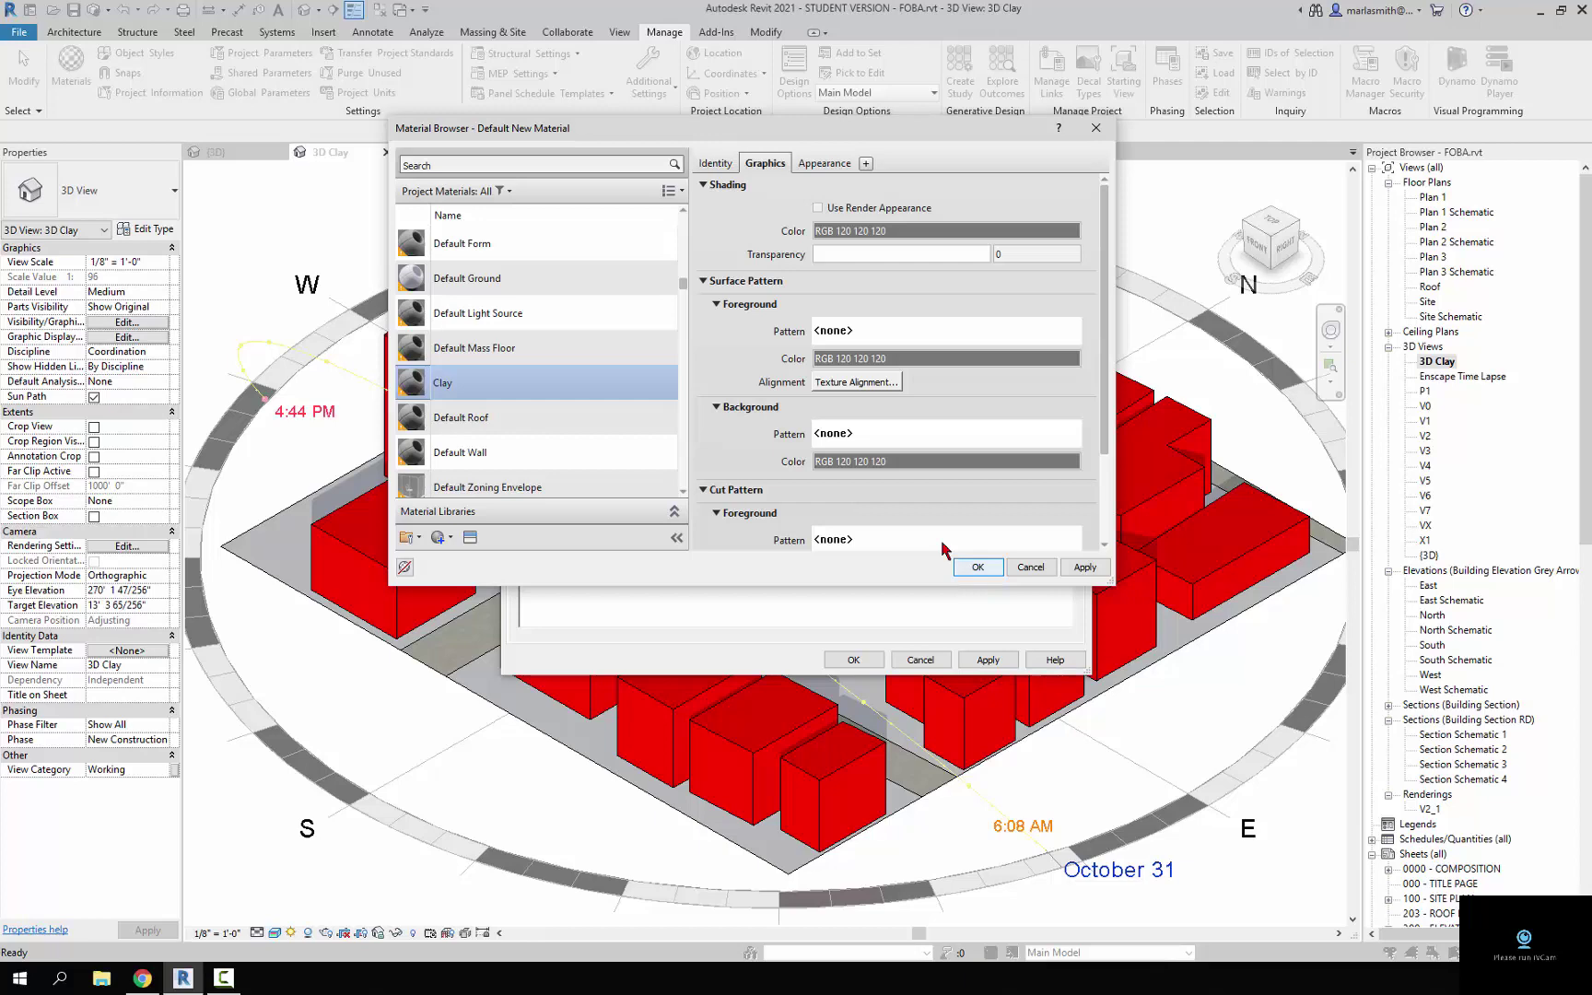
Make Clay use its render appearance with pure white colour (RGB 255 255 255), and save it
{"action": "left_click", "coordinate": [818, 207]}
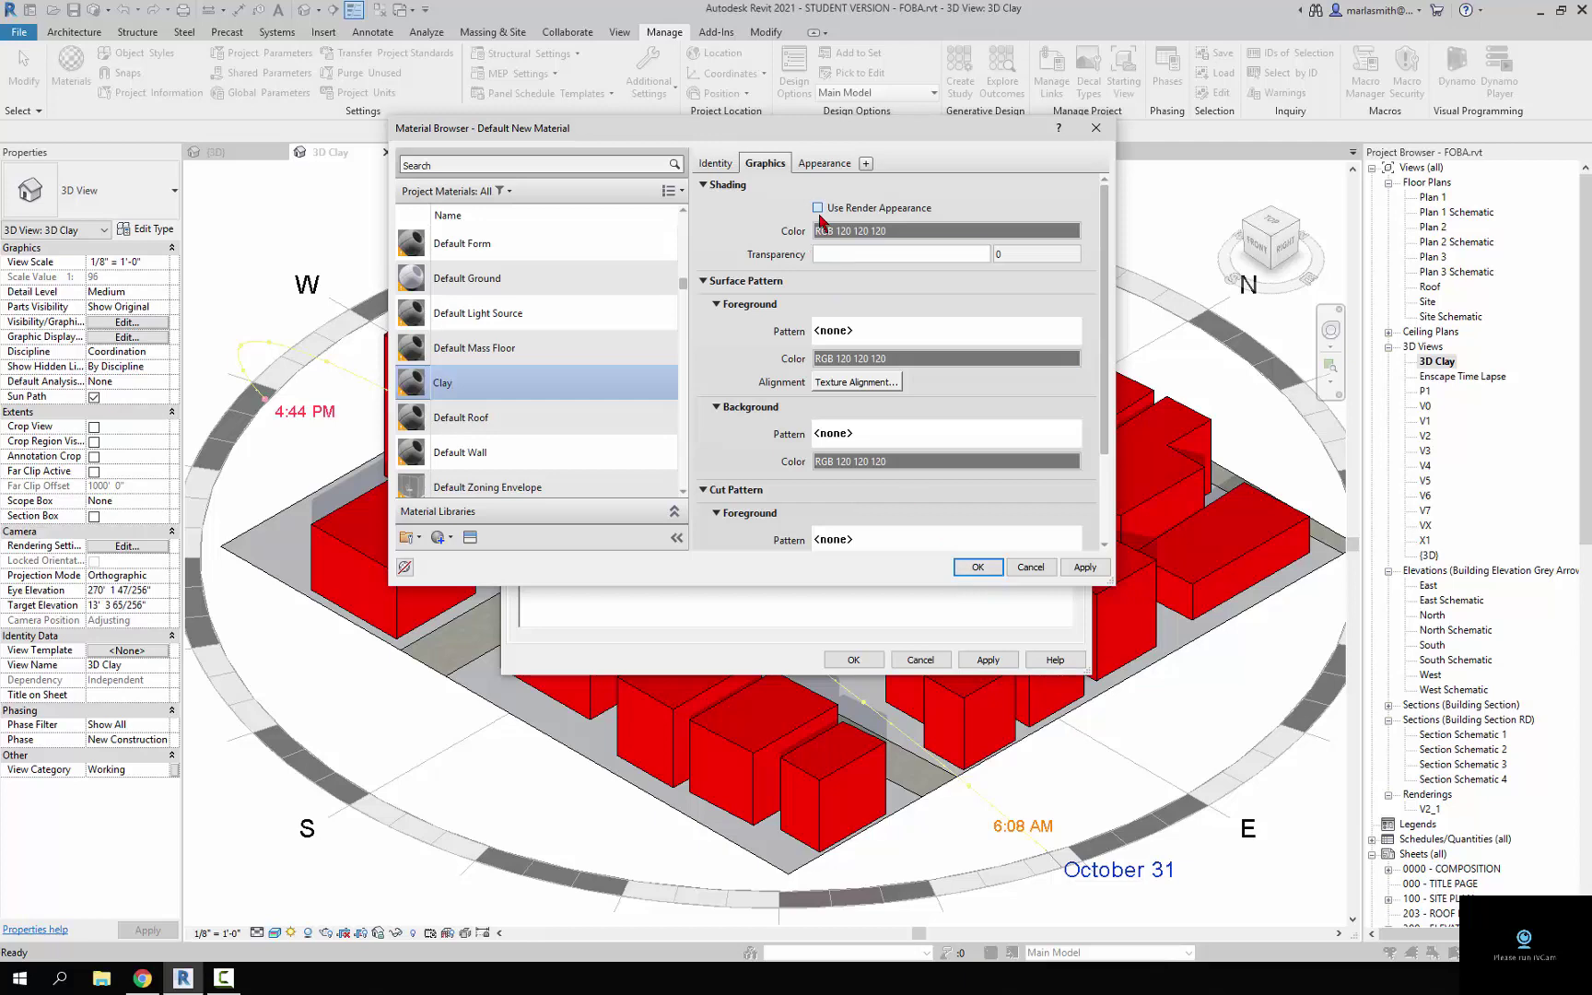
{"action": "left_click", "coordinate": [827, 164]}
{"action": "left_click", "coordinate": [863, 353]}
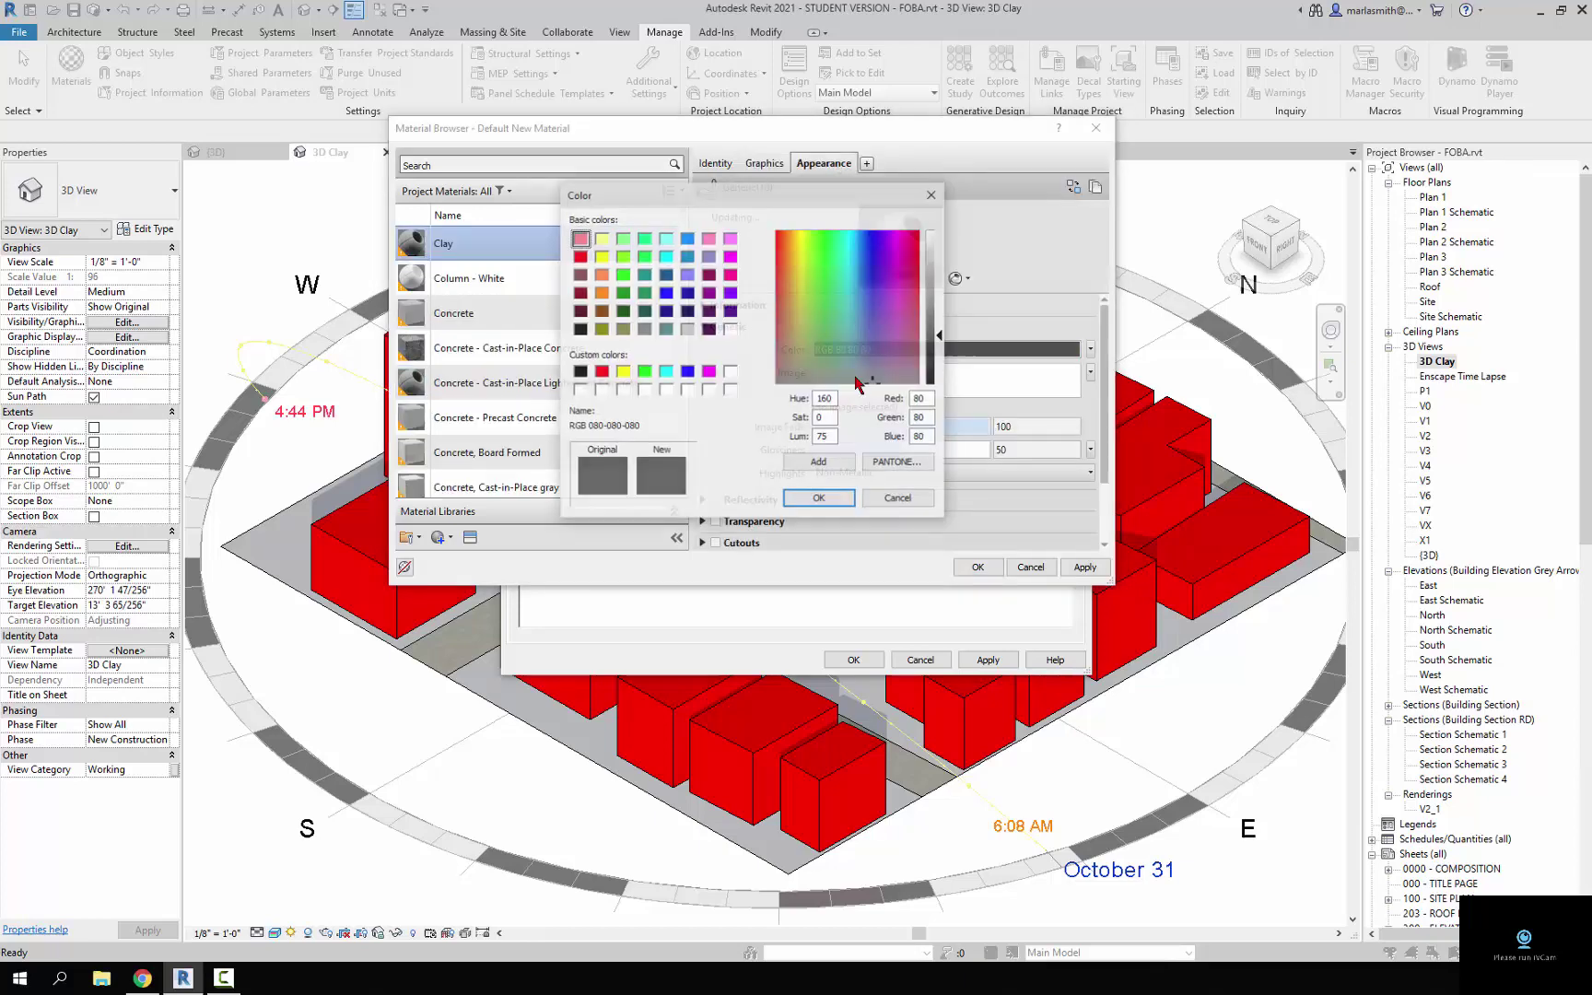
{"action": "left_click", "coordinate": [579, 390]}
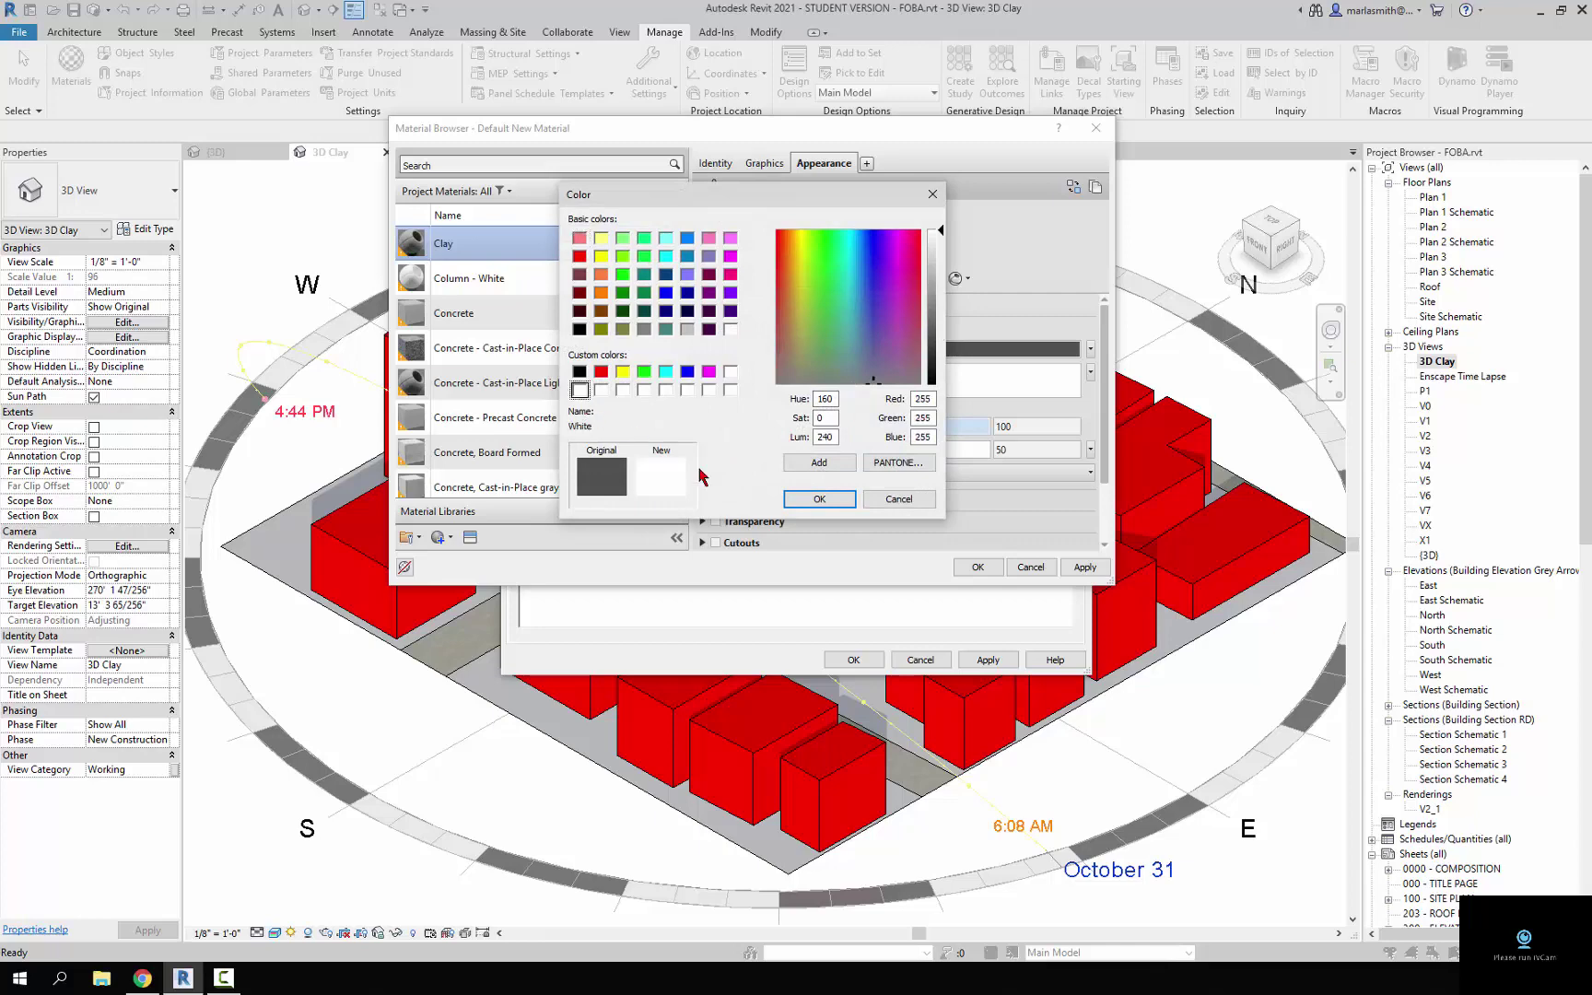
{"action": "left_click", "coordinate": [819, 499]}
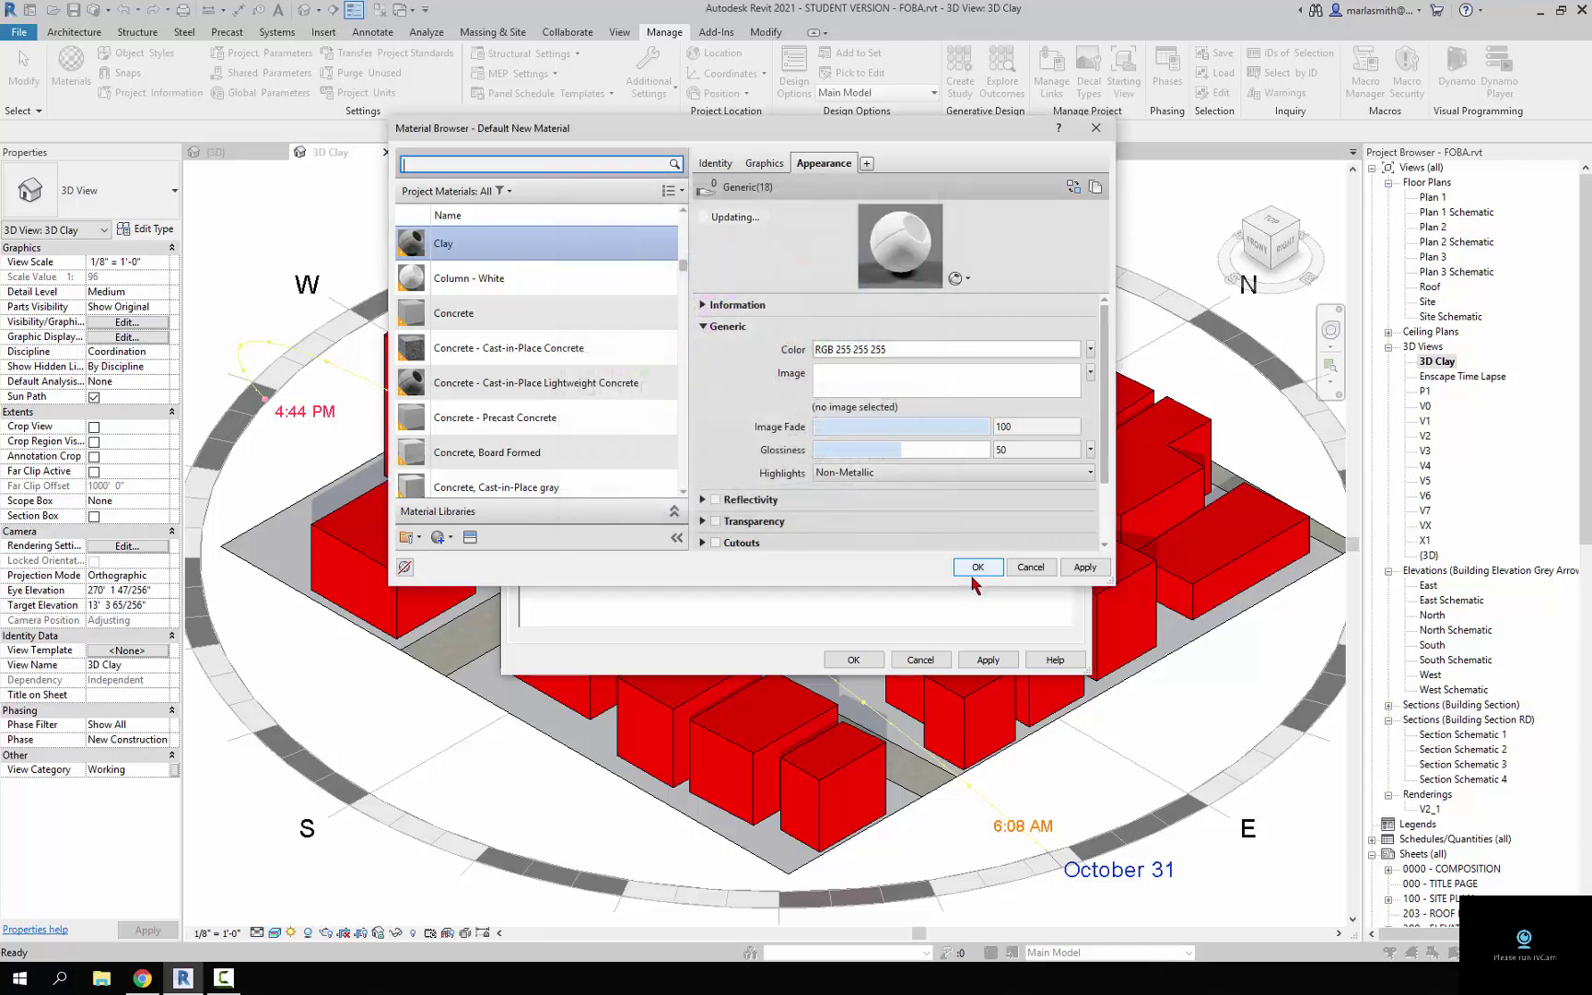
{"action": "left_click", "coordinate": [975, 571]}
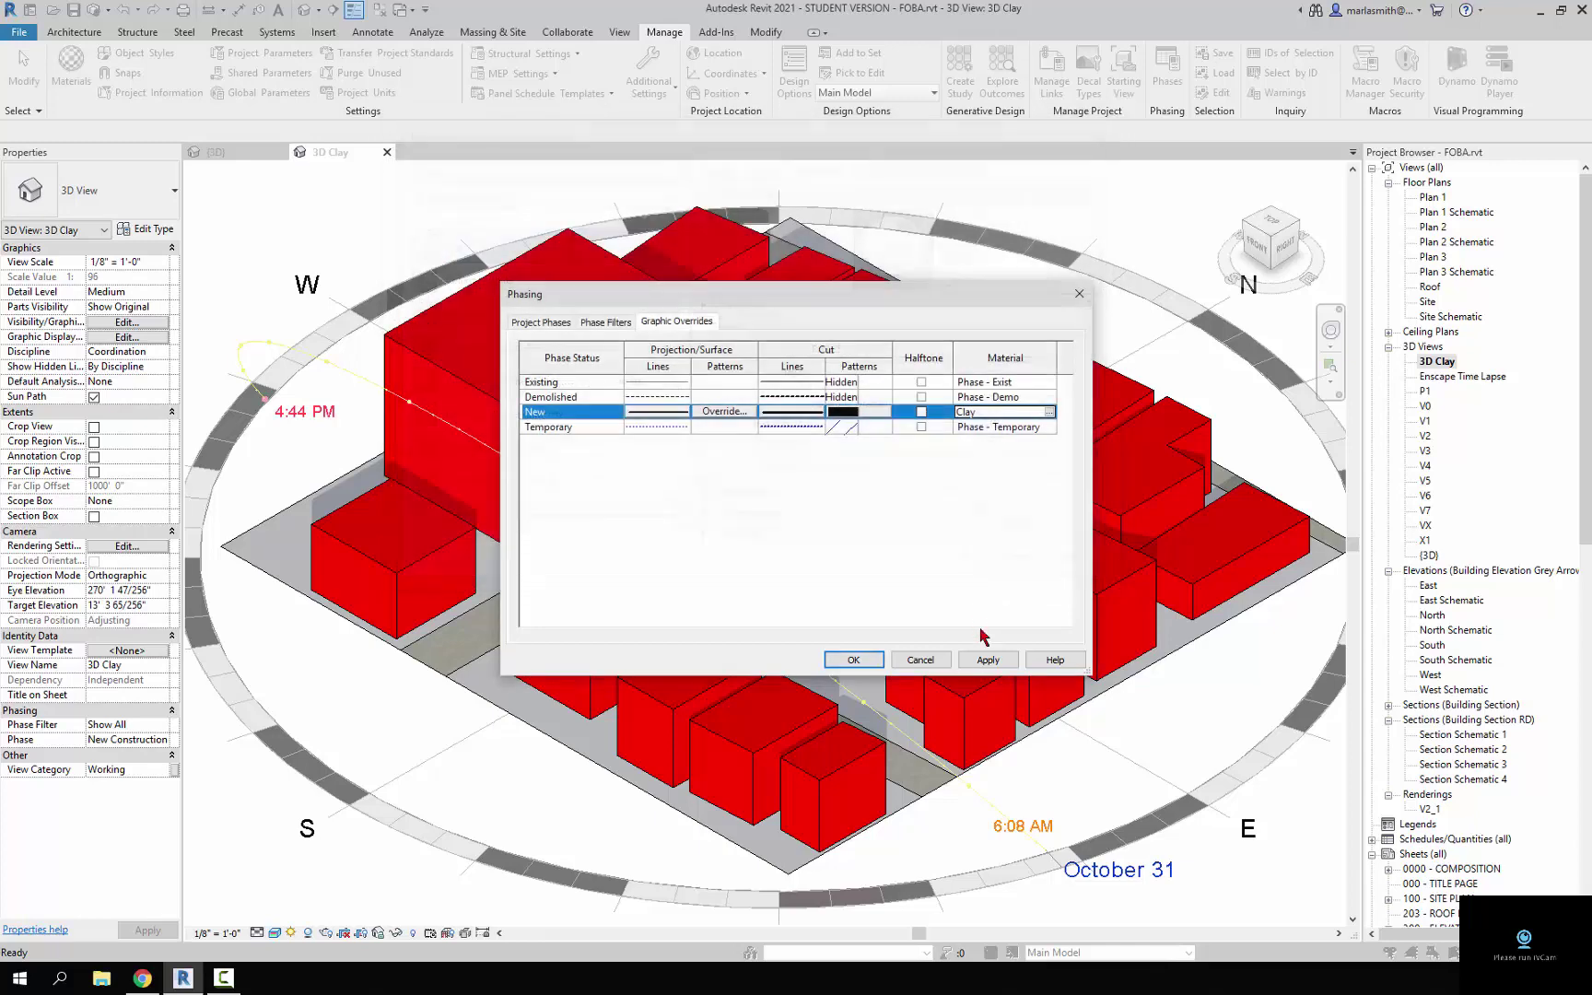
Close Phasing and set the 3D Clay view's Phase Filter to Clay Render
{"action": "left_click", "coordinate": [855, 661]}
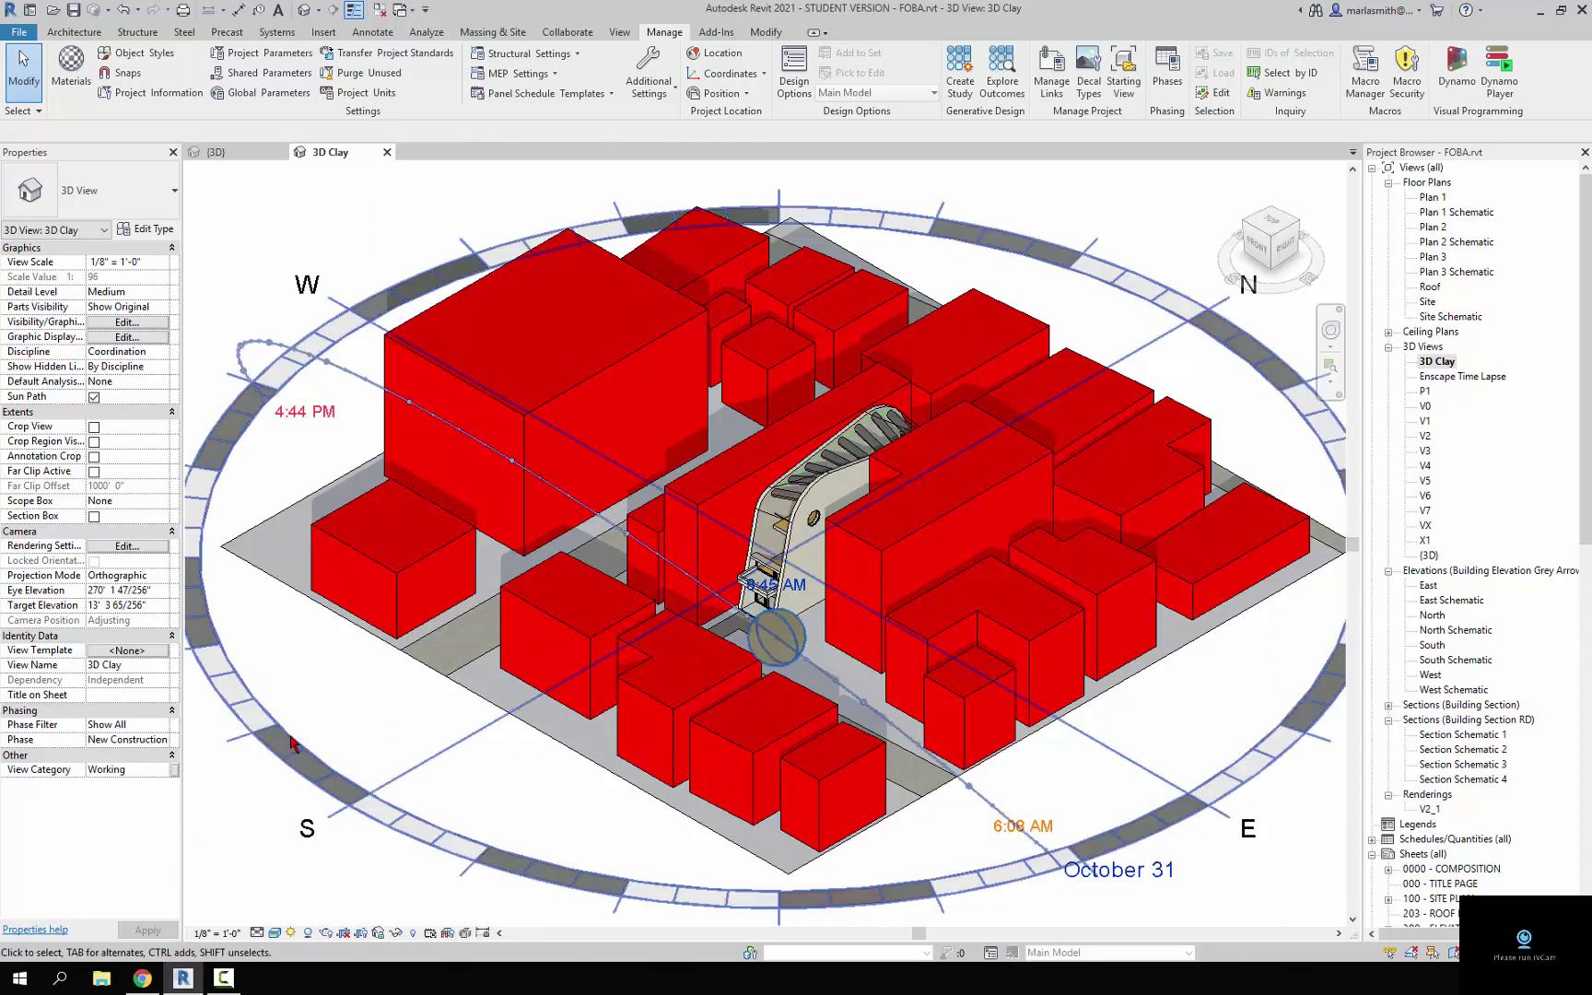
{"action": "left_click", "coordinate": [166, 726]}
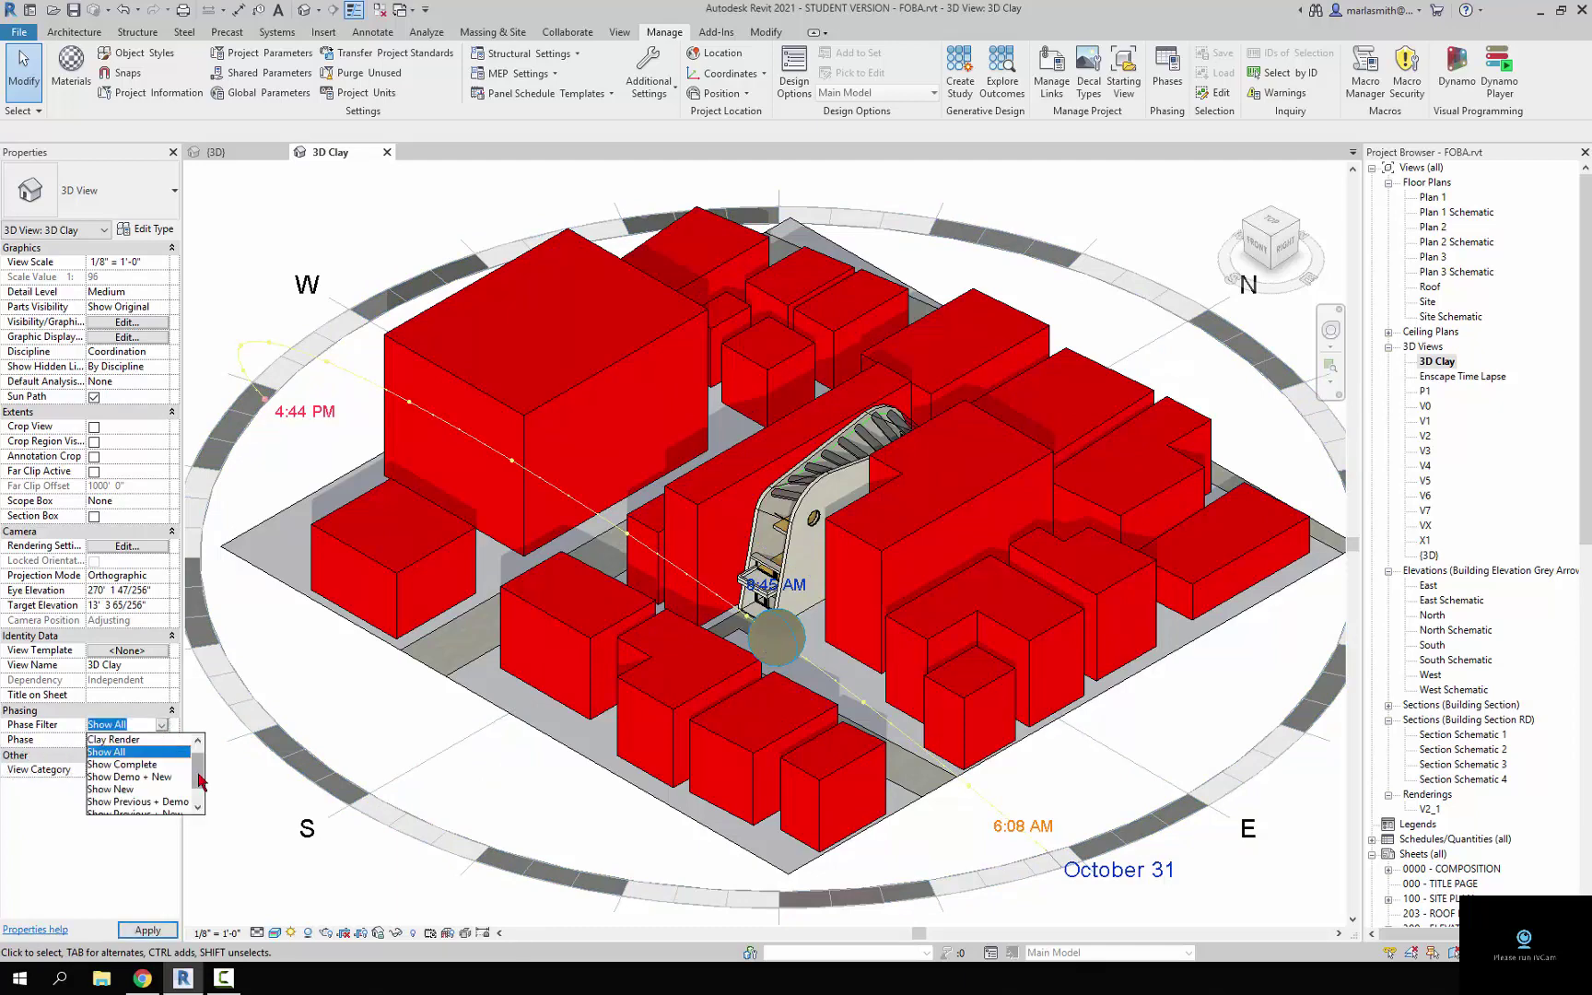
{"action": "mouse_move", "coordinate": [200, 781]}
{"action": "left_mouse_down"}
{"action": "mouse_move", "coordinate": [200, 810]}
{"action": "mouse_move", "coordinate": [198, 771]}
{"action": "left_mouse_up"}
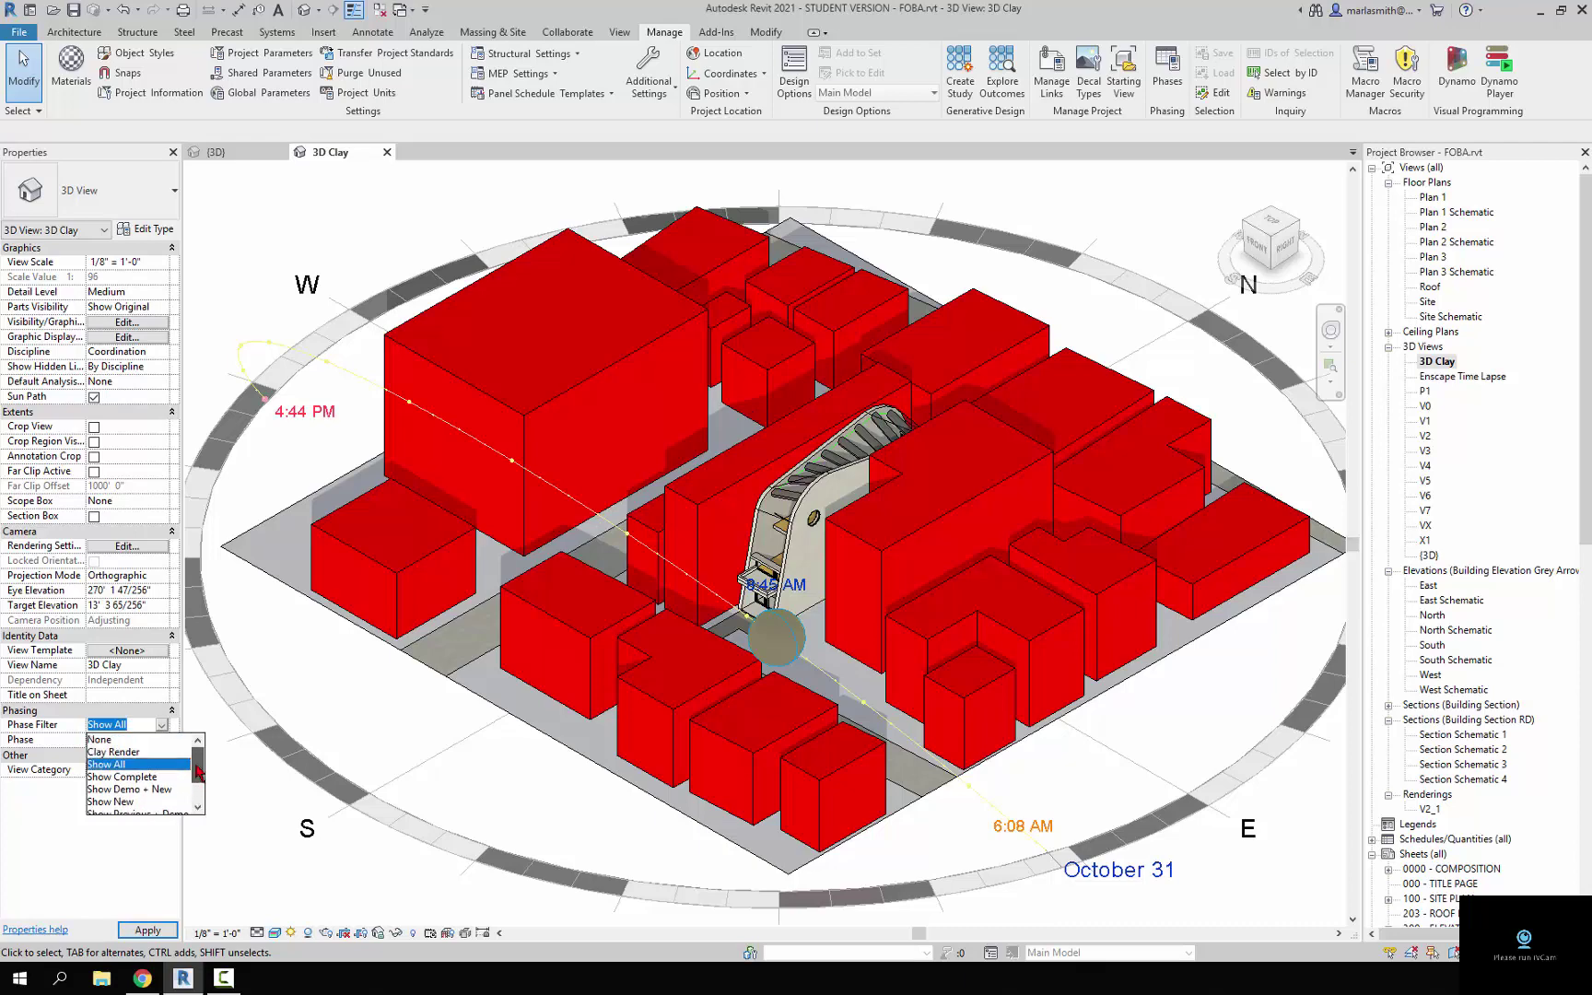
{"action": "left_click", "coordinate": [113, 752]}
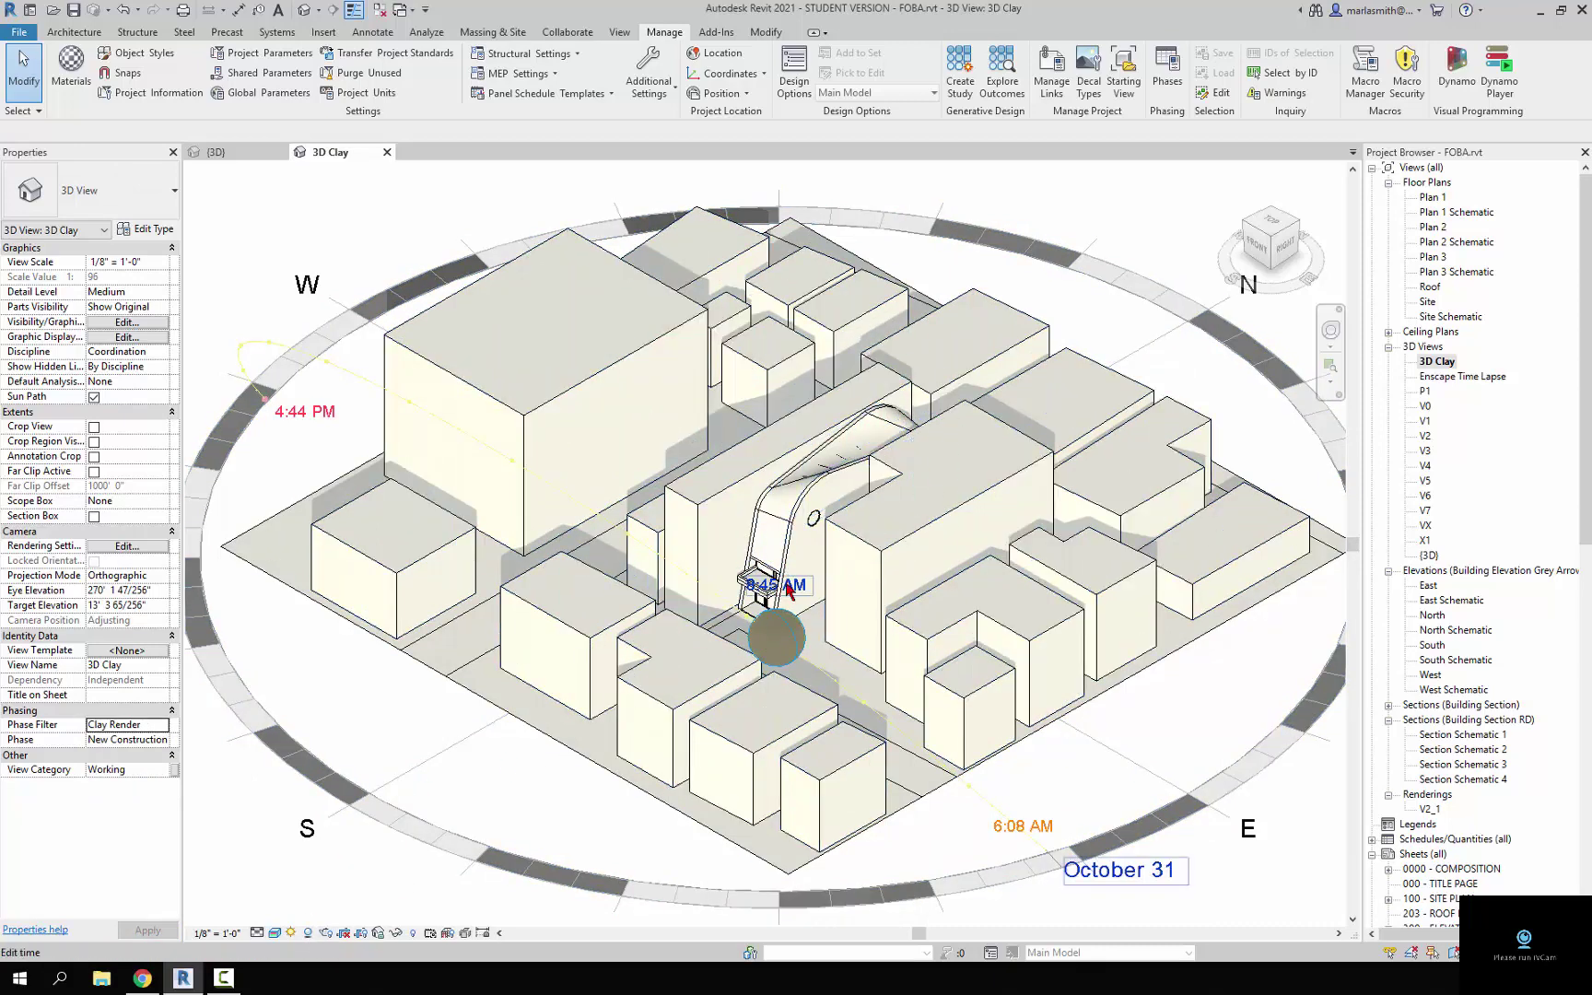
{"action": "scroll", "coordinate": [811, 597], "scroll_direction": "up", "scroll_amount": 5}
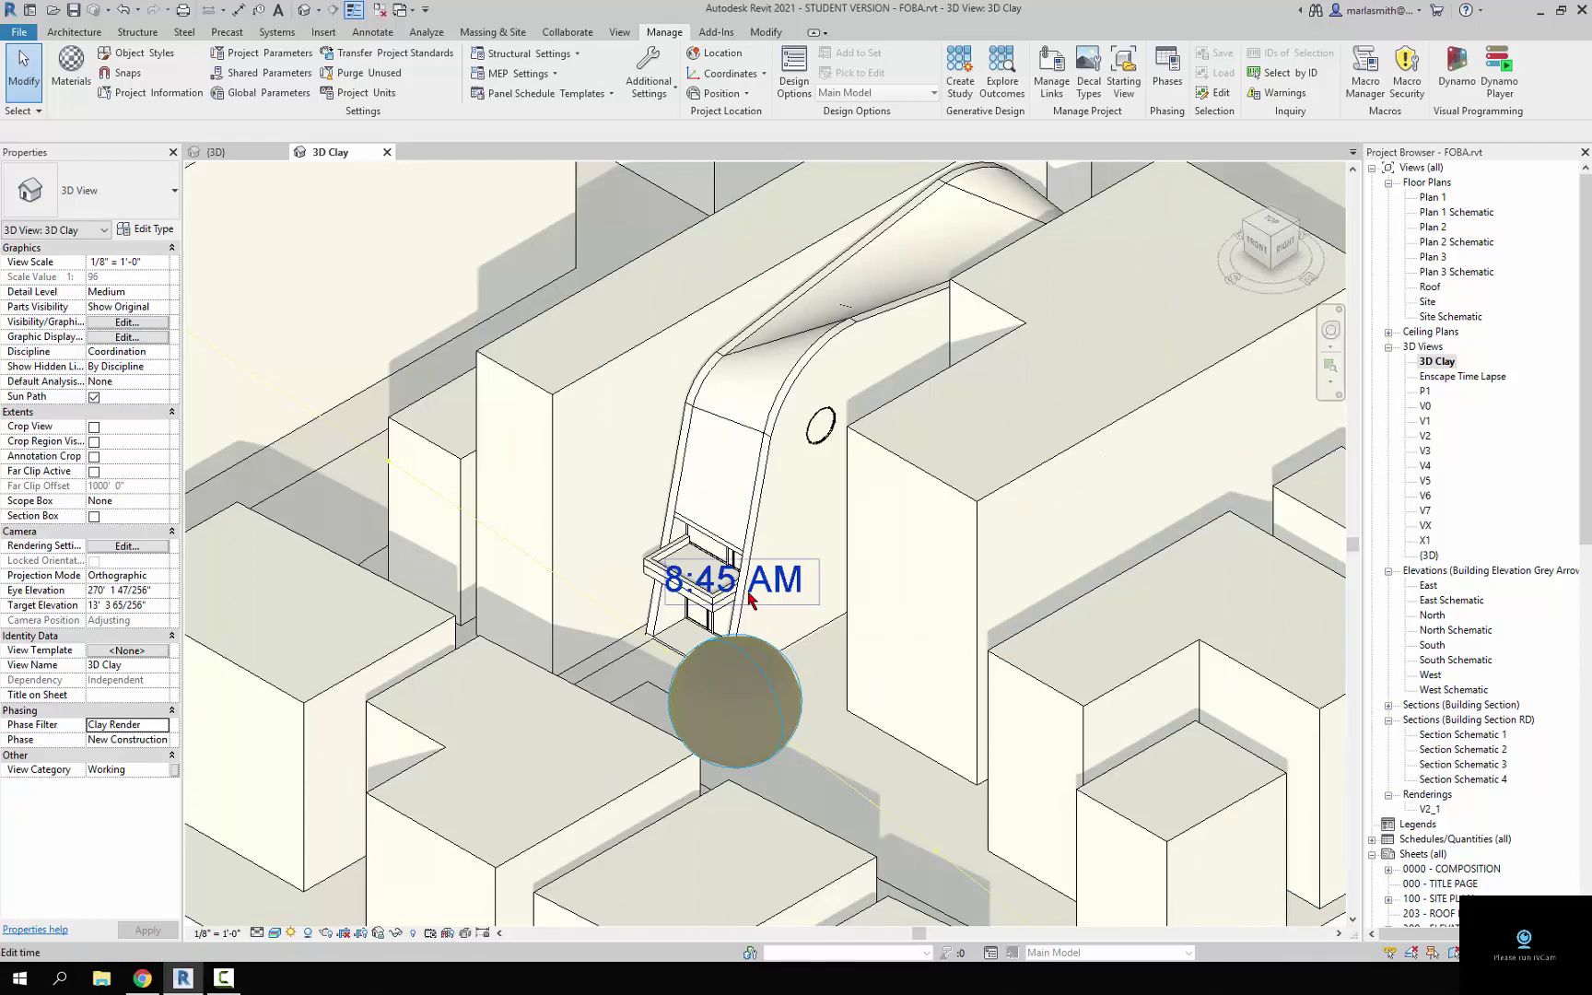
Hide Curtain Panels in the 3D Clay view via Visibility/Graphic Overrides (VG)
{"action": "key", "text": "v"}
{"action": "key", "text": "v"}
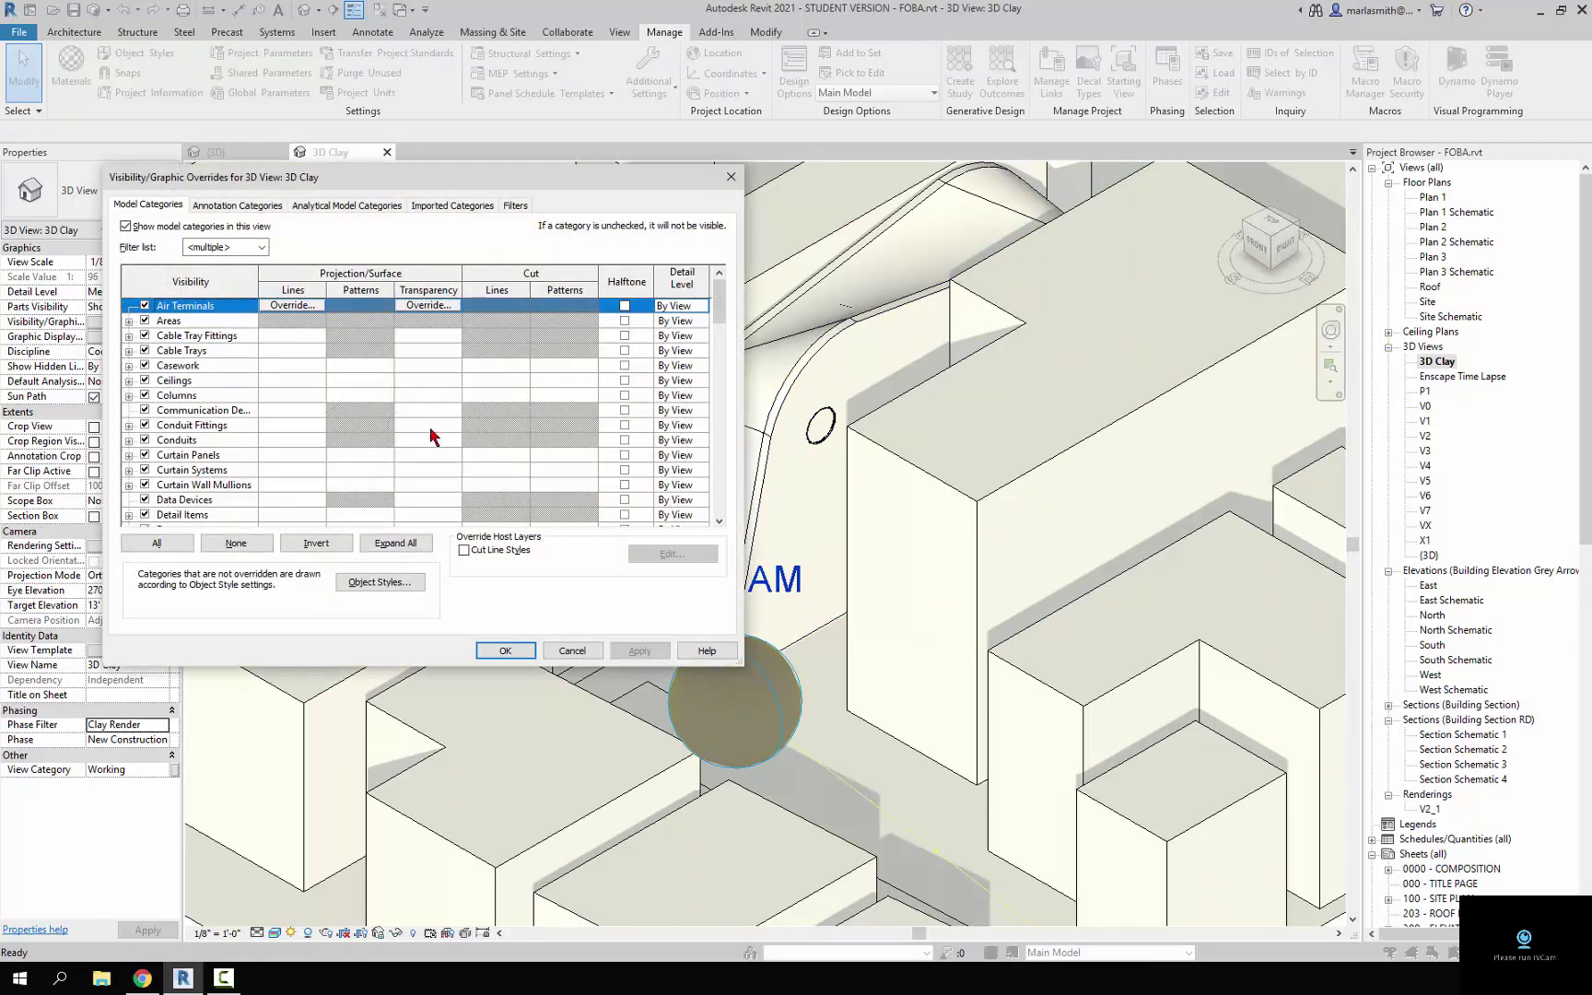
{"action": "left_click", "coordinate": [145, 455]}
{"action": "left_click", "coordinate": [640, 650]}
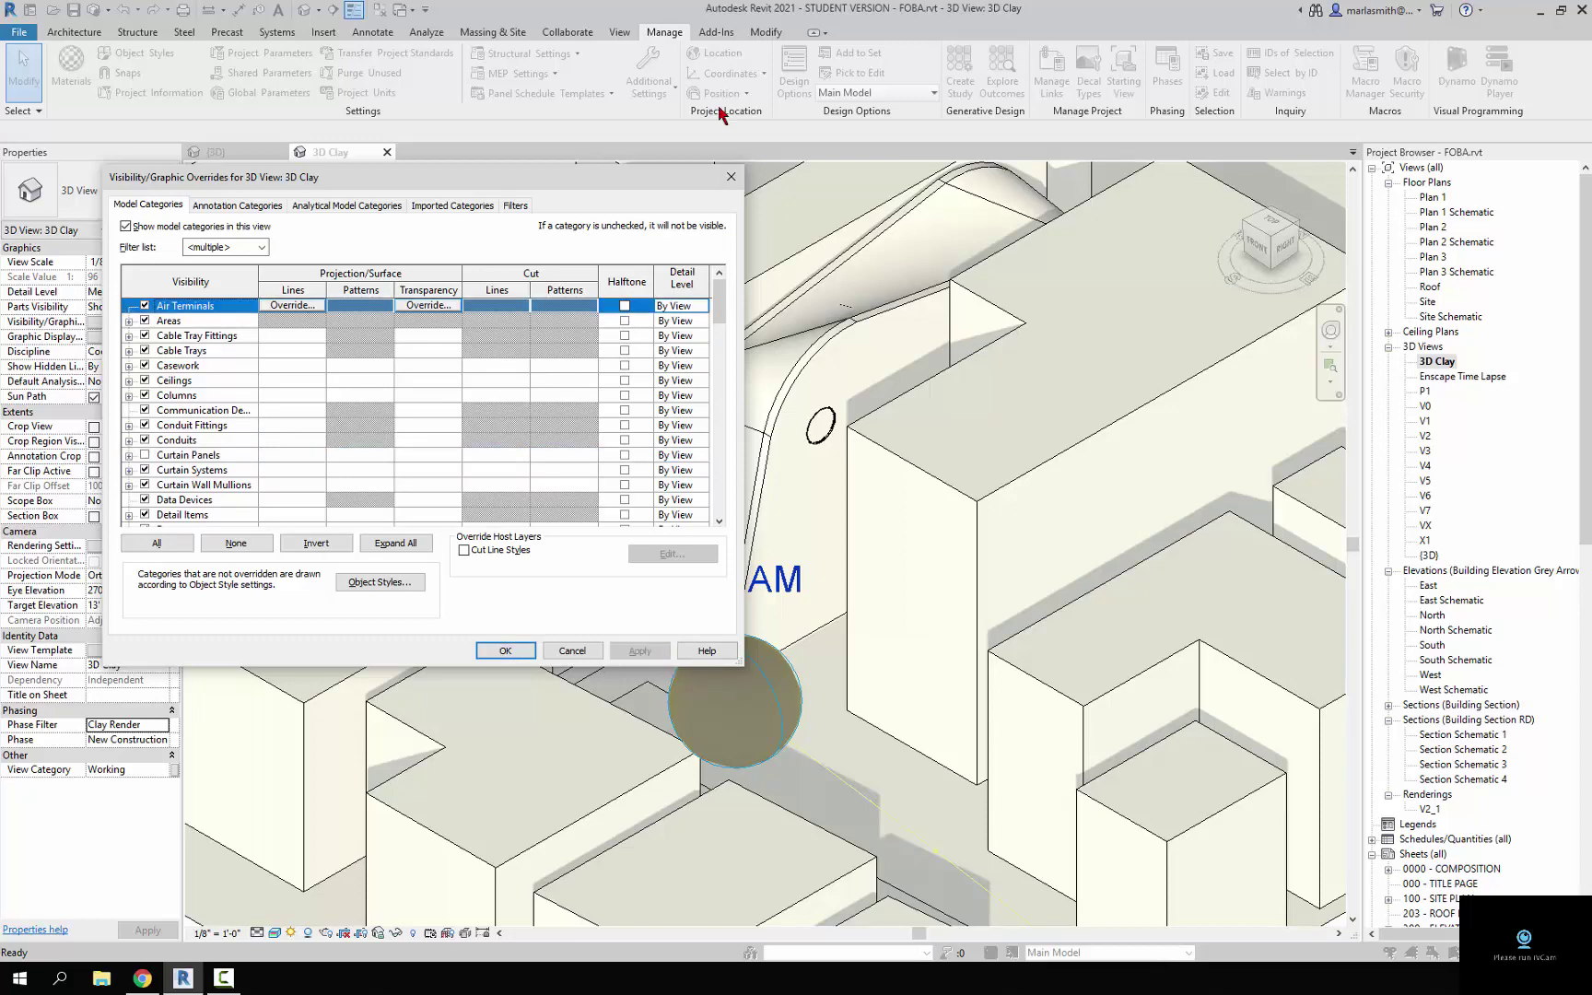
{"action": "left_click_drag", "start_coordinate": [604, 178], "coordinate": [1416, 52]}
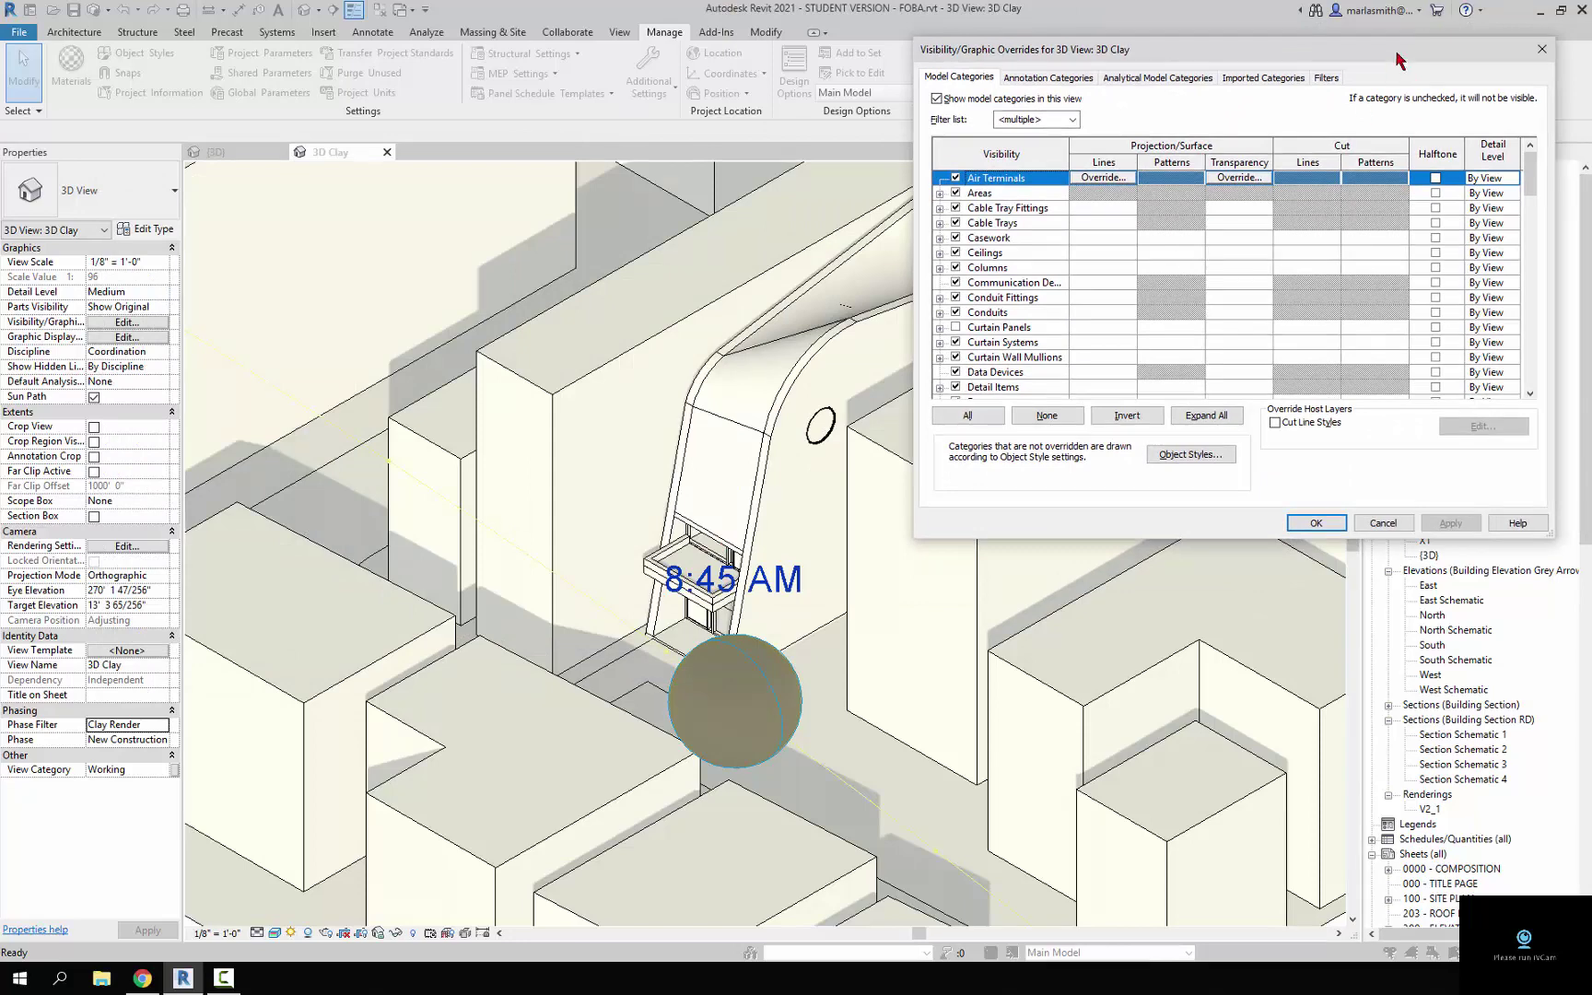
{"action": "left_click_drag", "start_coordinate": [1388, 59], "coordinate": [1363, 68]}
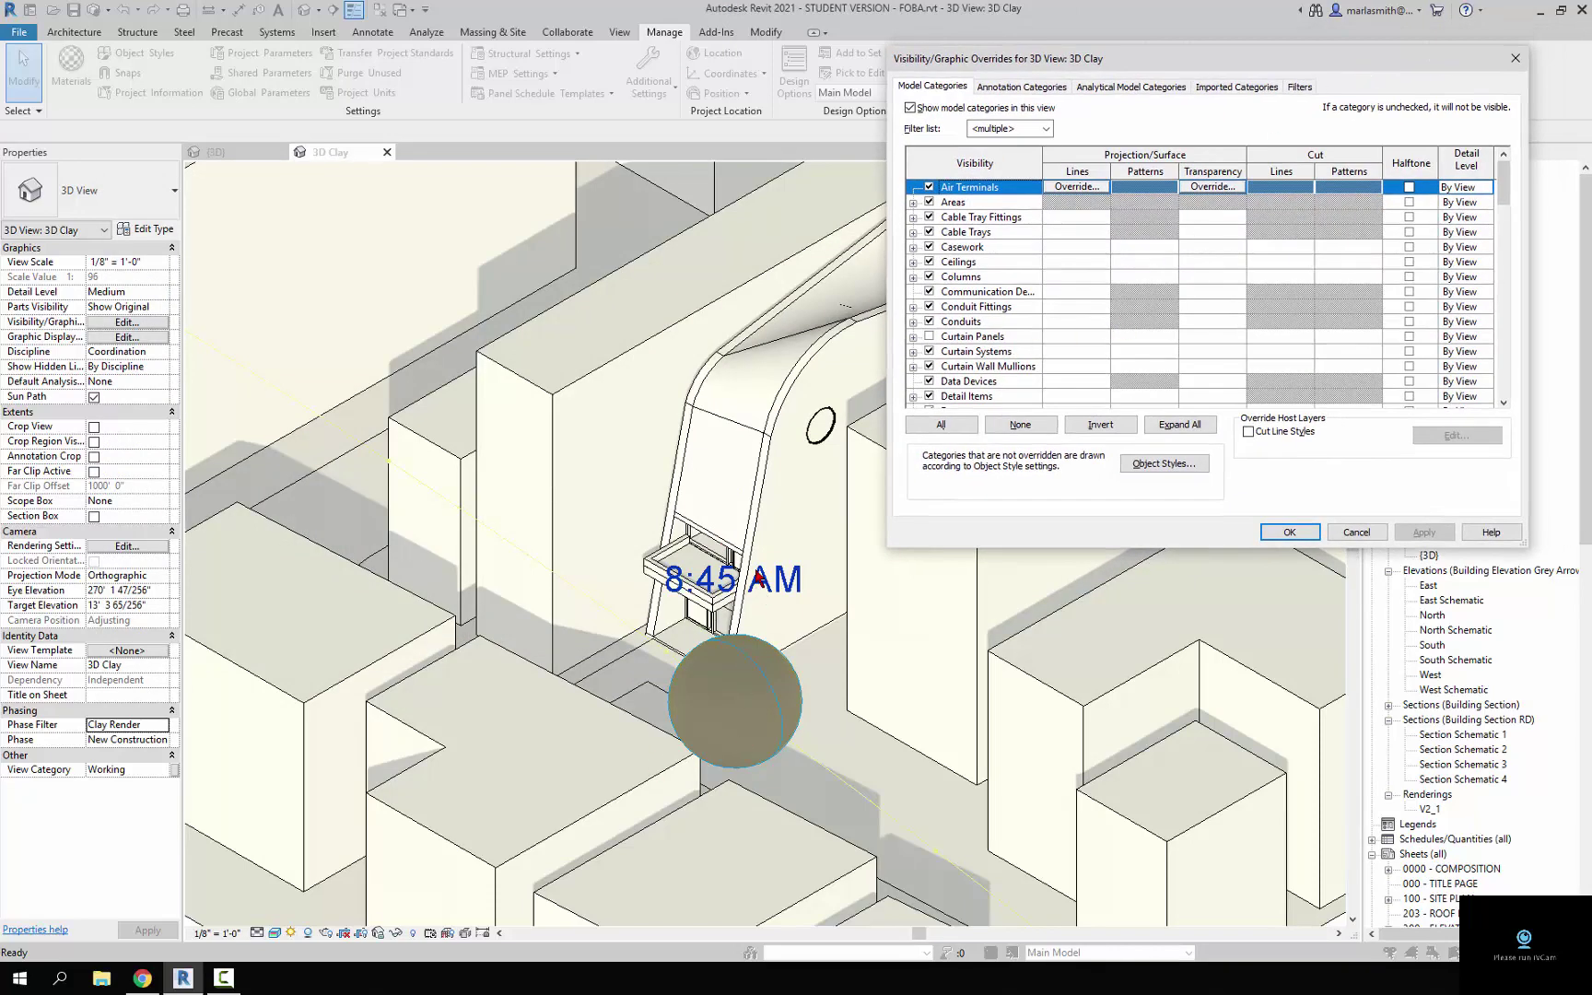
Hide the Doors > Panel subcategory and apply
{"action": "scroll", "coordinate": [993, 376], "scroll_direction": "down", "scroll_amount": 3}
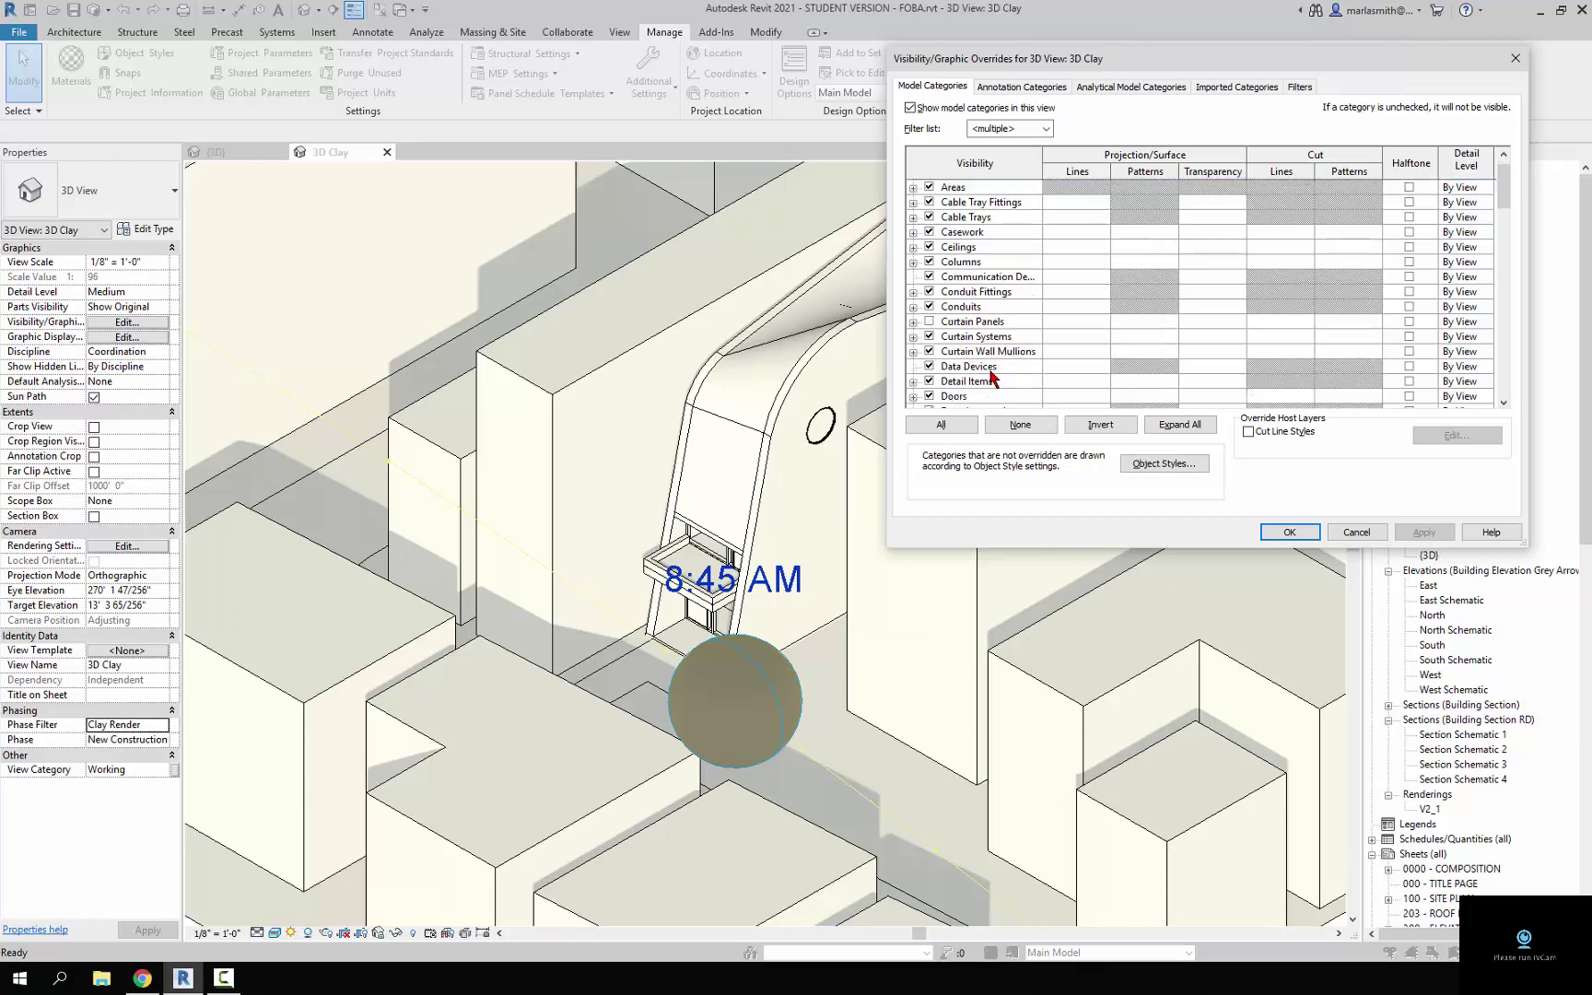
{"action": "left_click", "coordinate": [914, 368]}
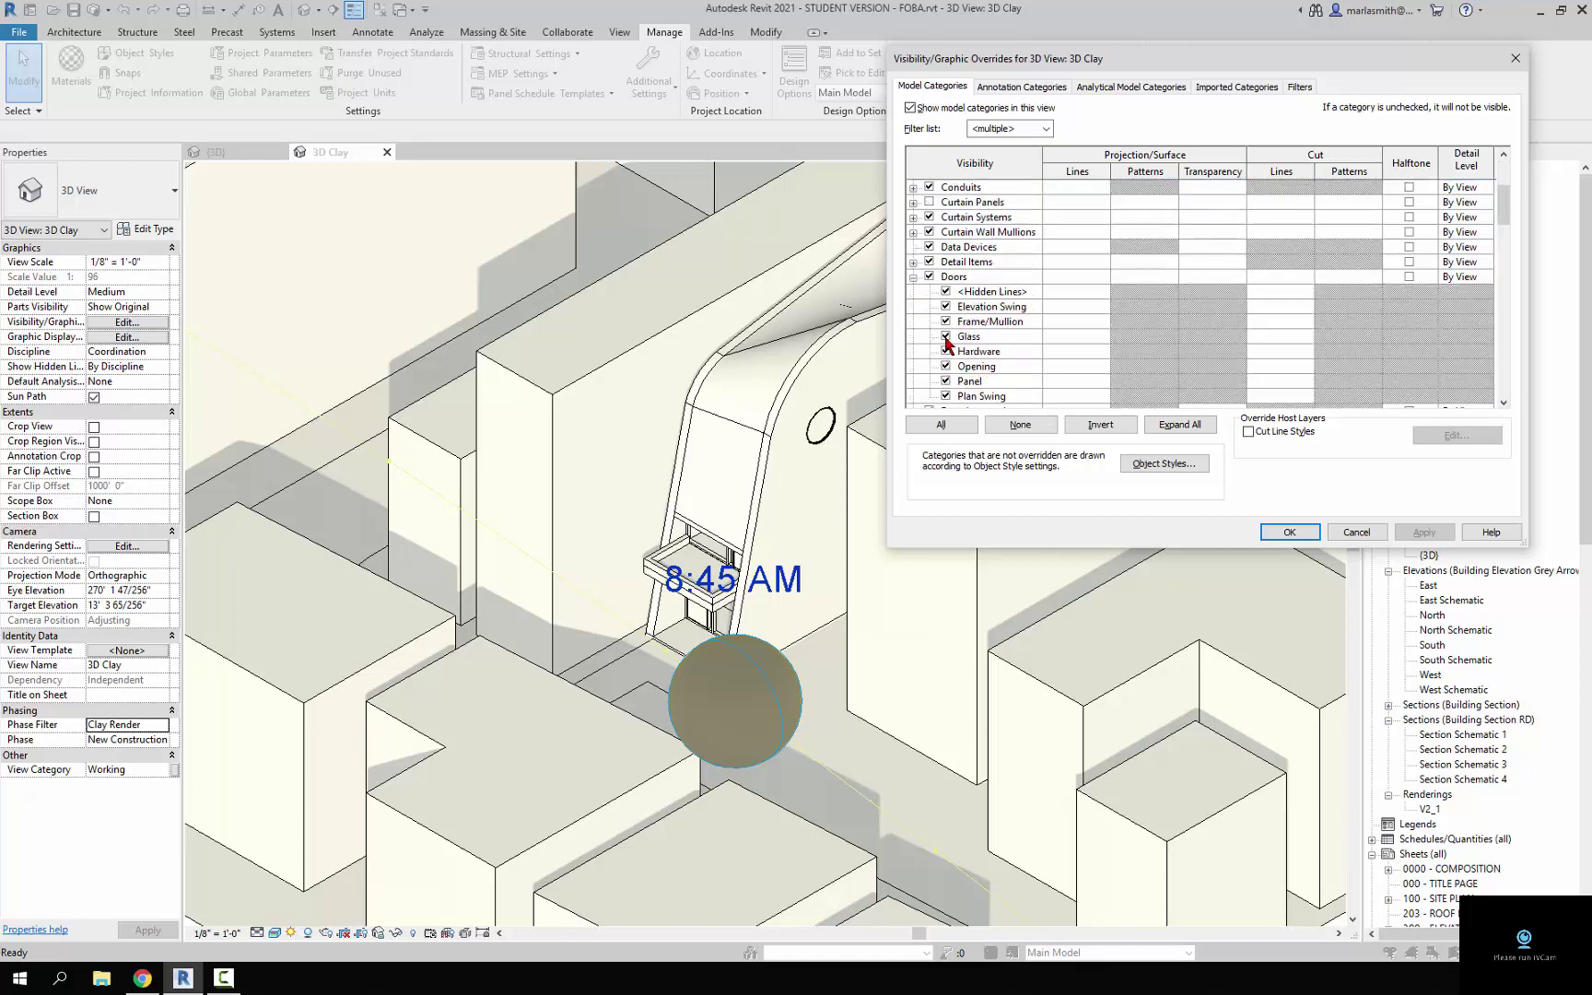
{"action": "left_click", "coordinate": [945, 381]}
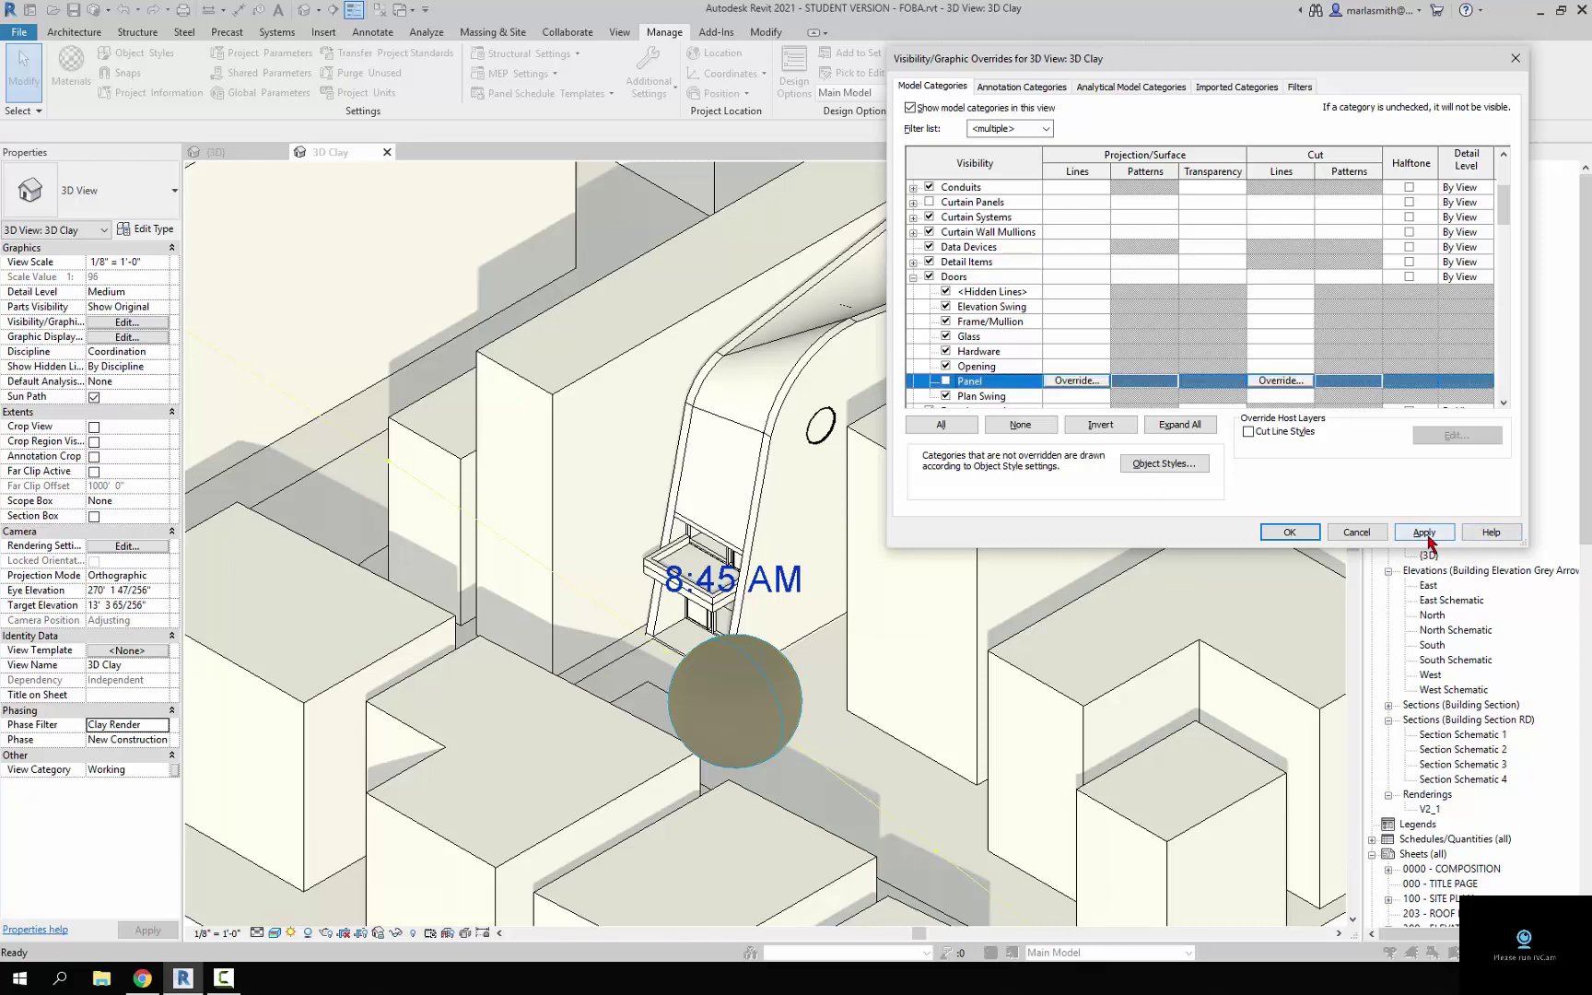
{"action": "left_click", "coordinate": [1426, 534]}
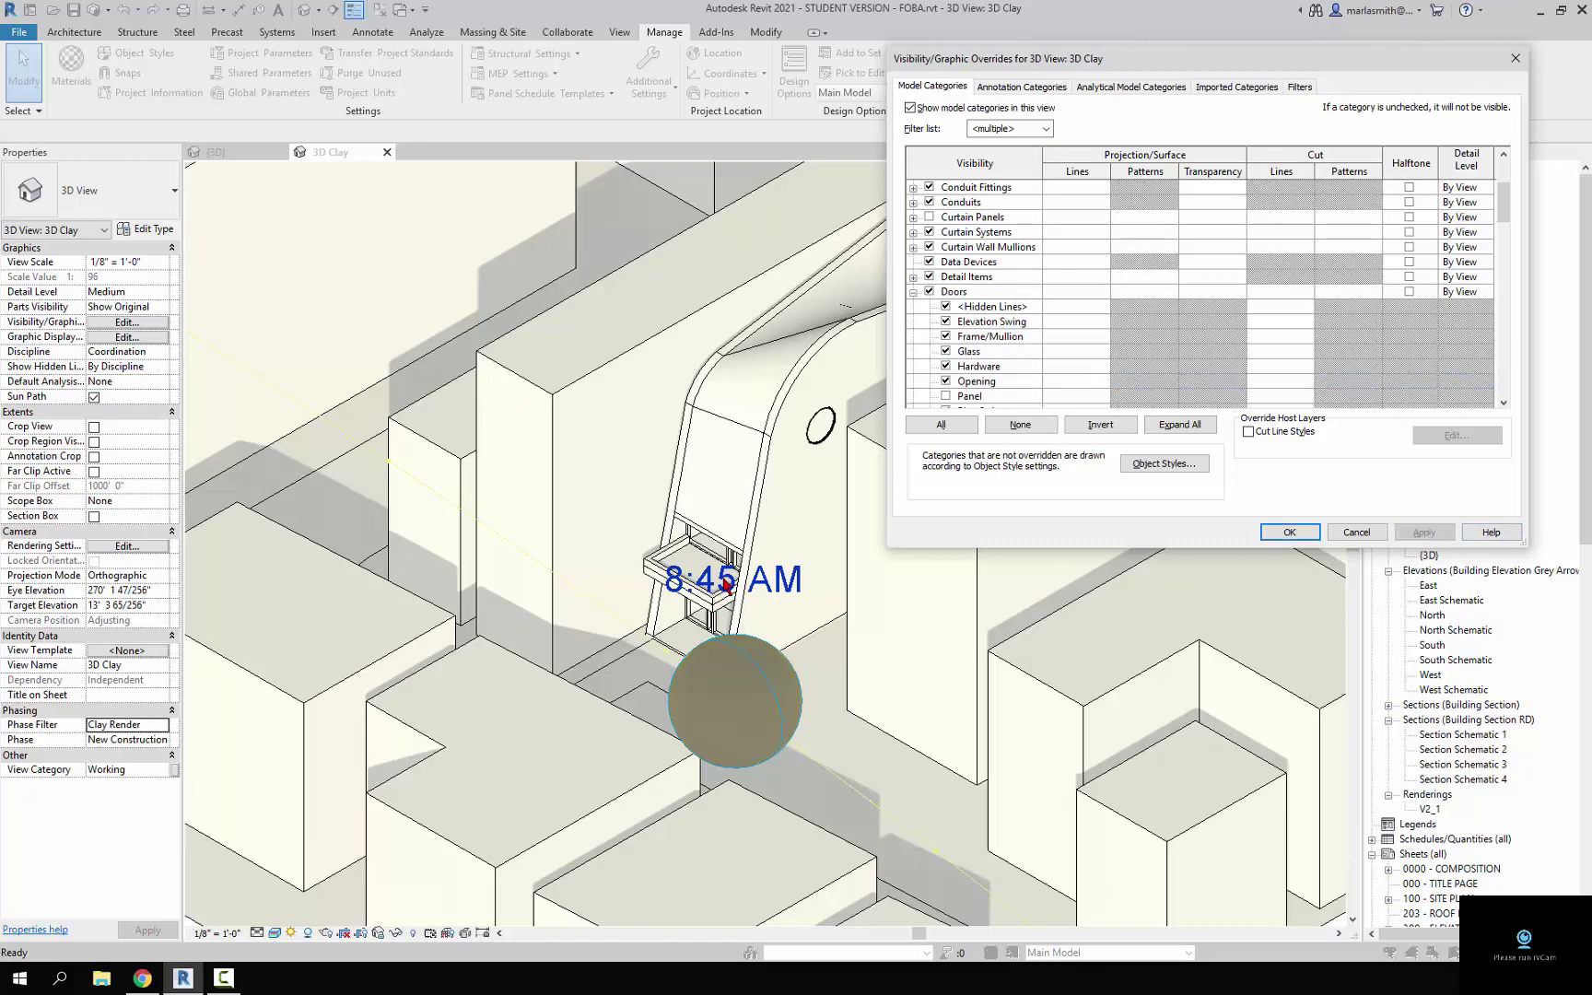
Hide the Windows > Glass subcategory, apply, and accept the overrides
{"action": "left_click_drag", "start_coordinate": [1506, 214], "coordinate": [1525, 399]}
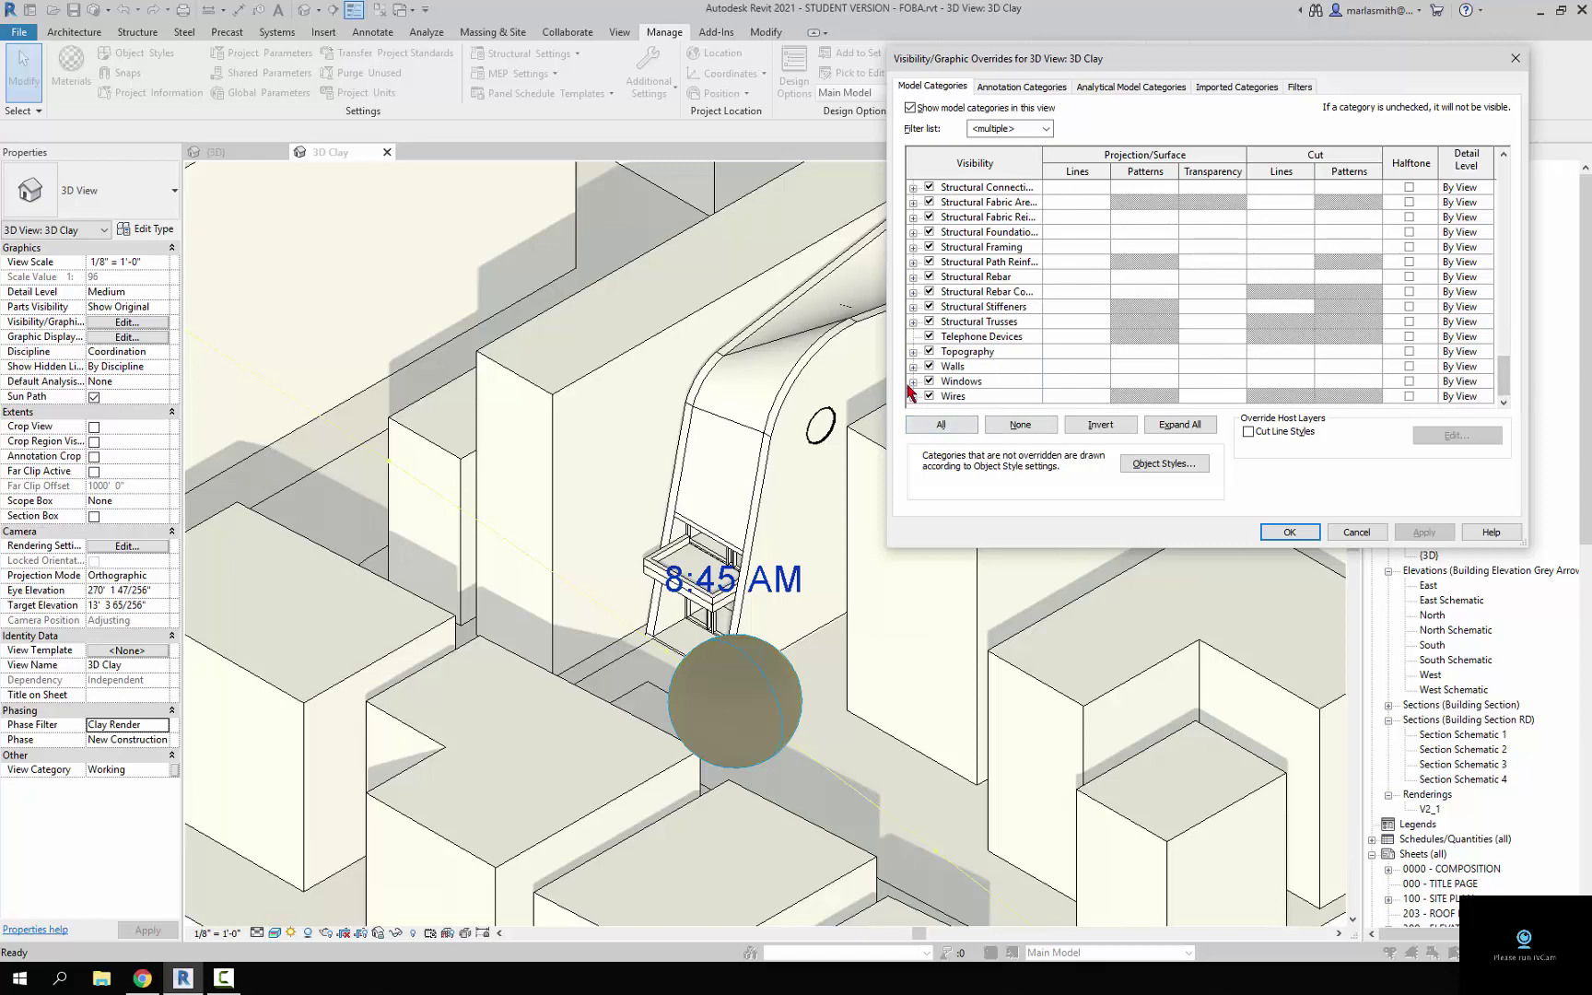
{"action": "left_click", "coordinate": [914, 382]}
{"action": "left_click", "coordinate": [914, 383]}
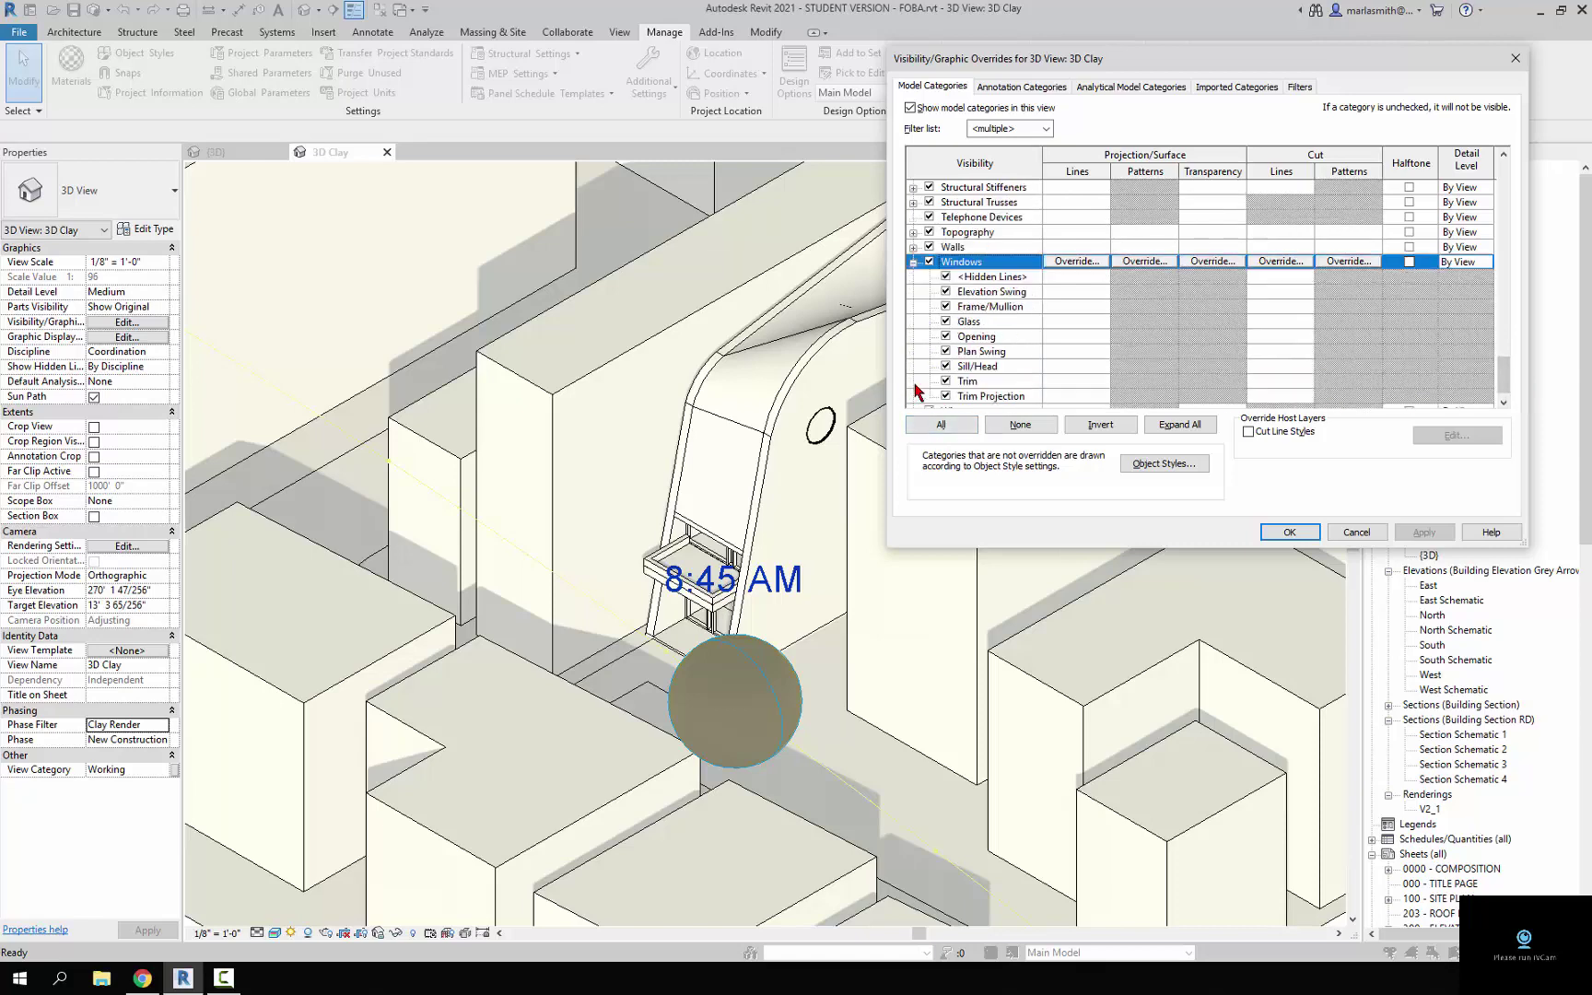
{"action": "left_click", "coordinate": [945, 321]}
{"action": "left_click", "coordinate": [1426, 532]}
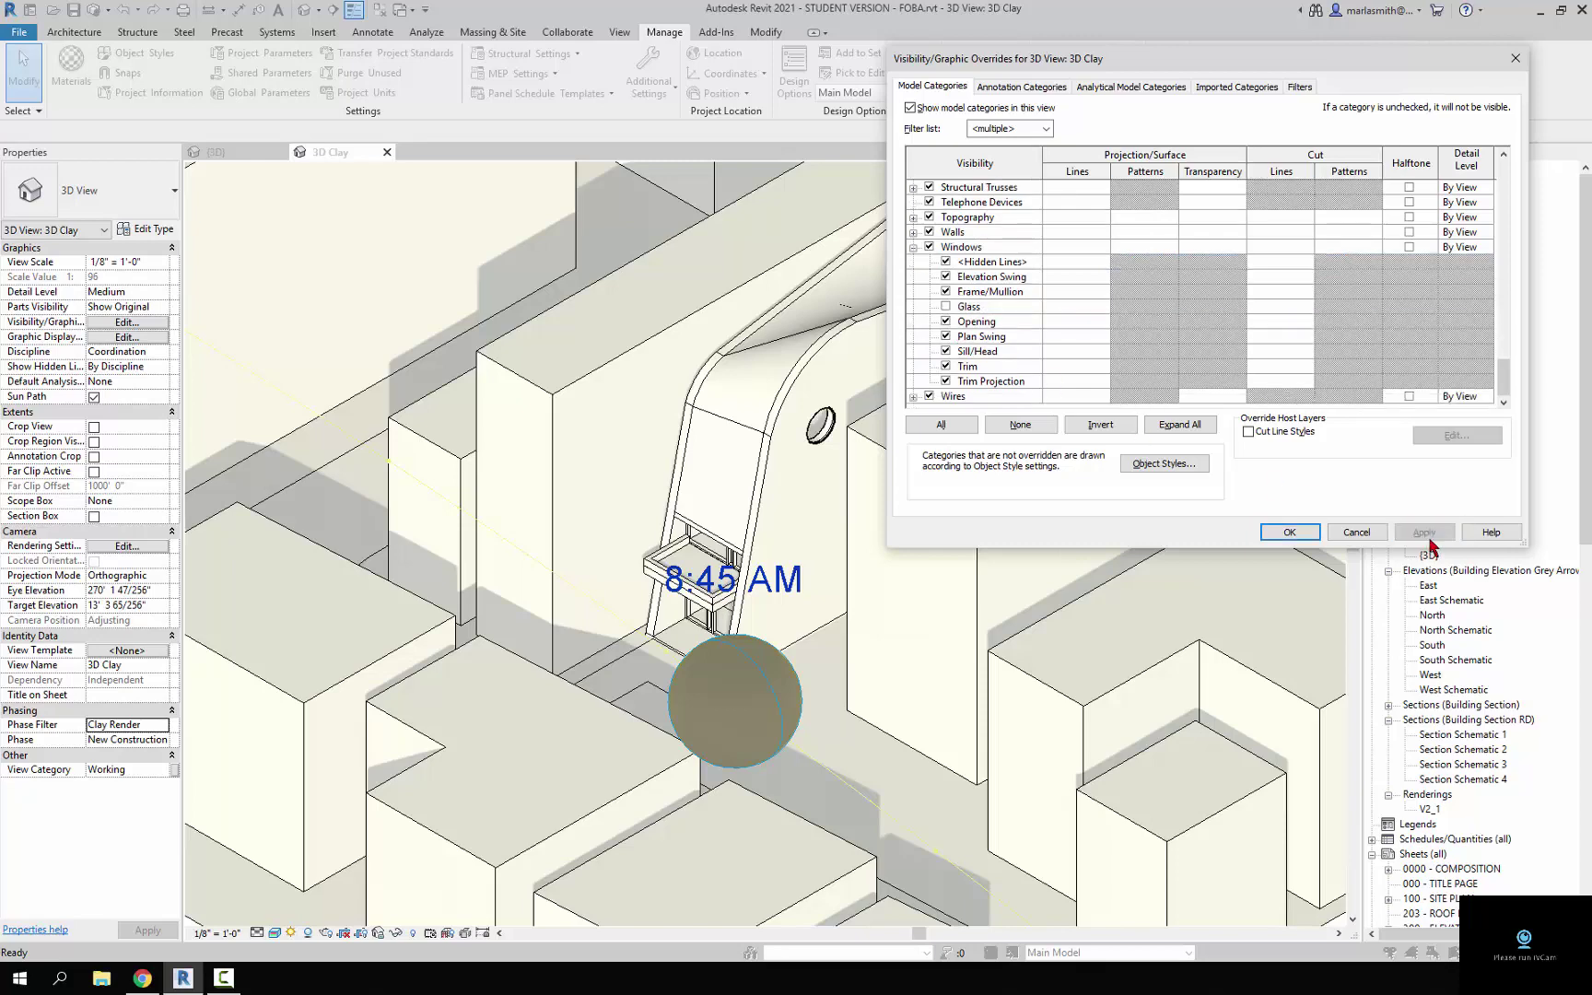
{"action": "left_click", "coordinate": [1289, 533]}
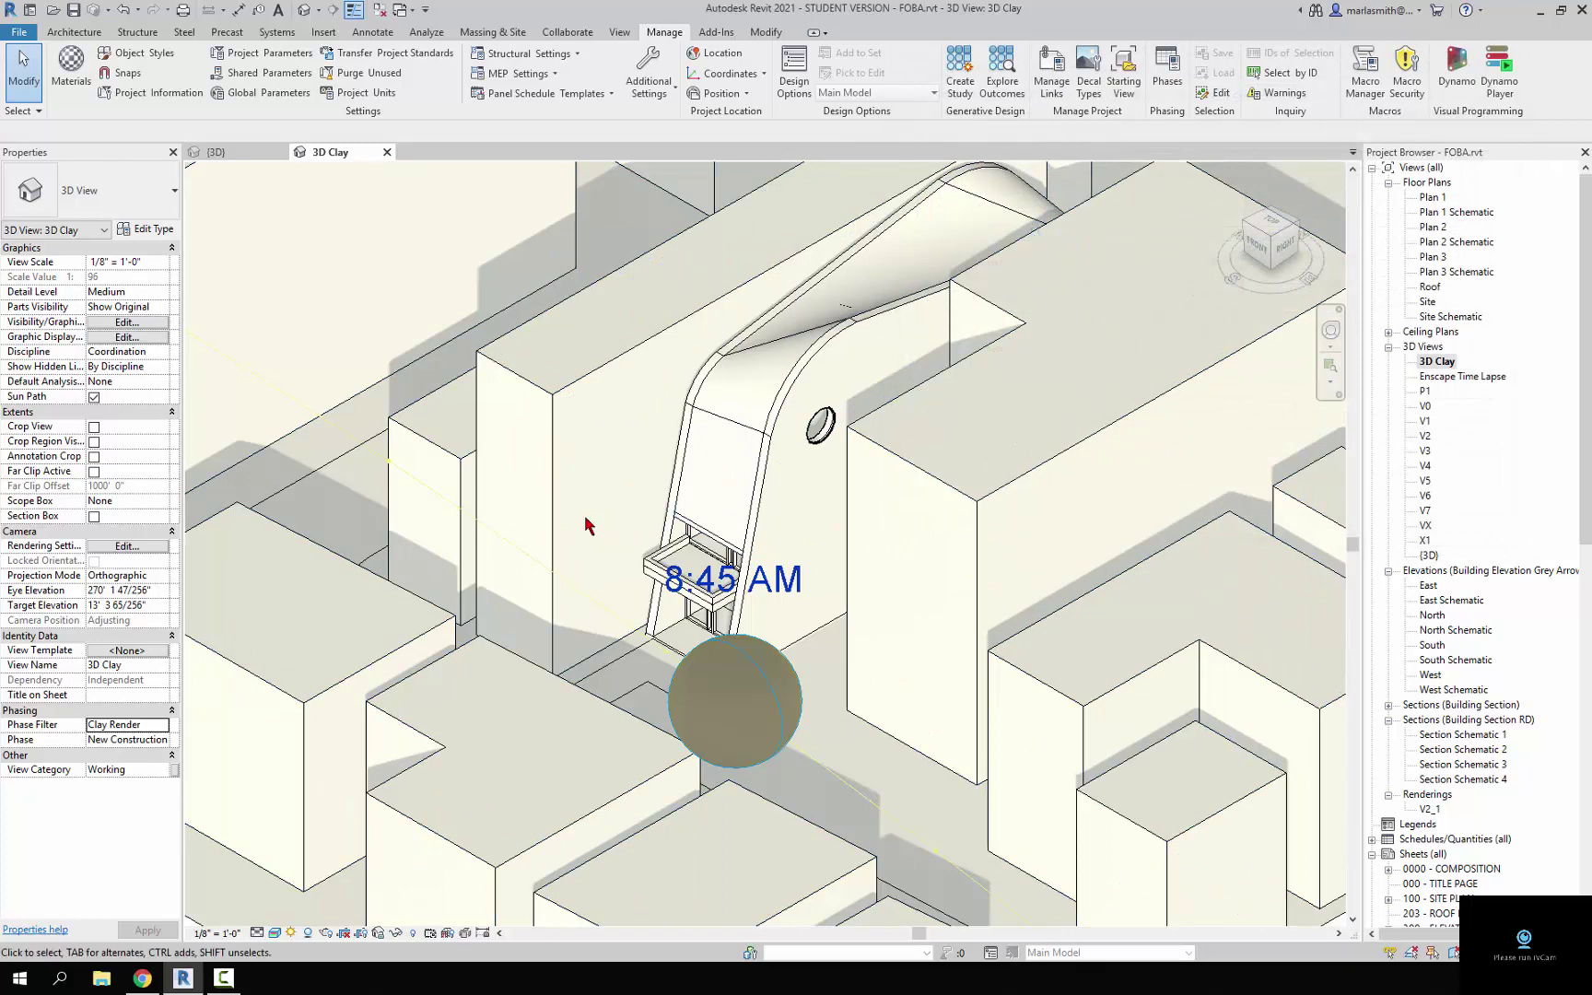